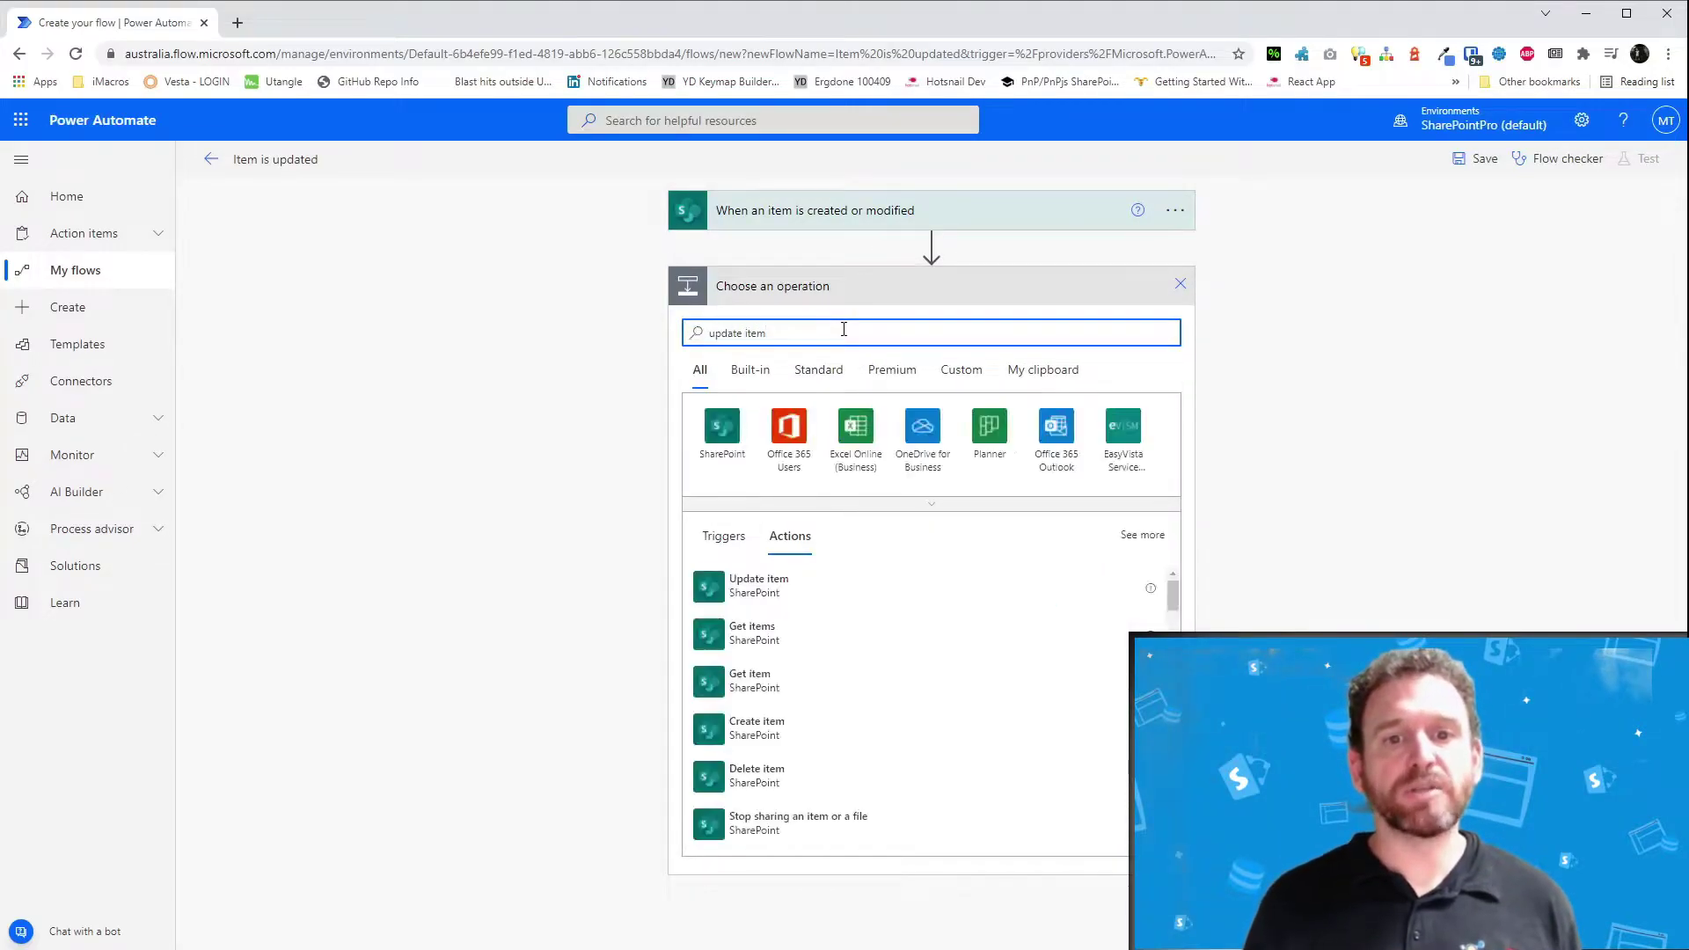
Add a SharePoint Update item action targeting the Tickets list on Tasking Site
click(823, 586)
click(880, 326)
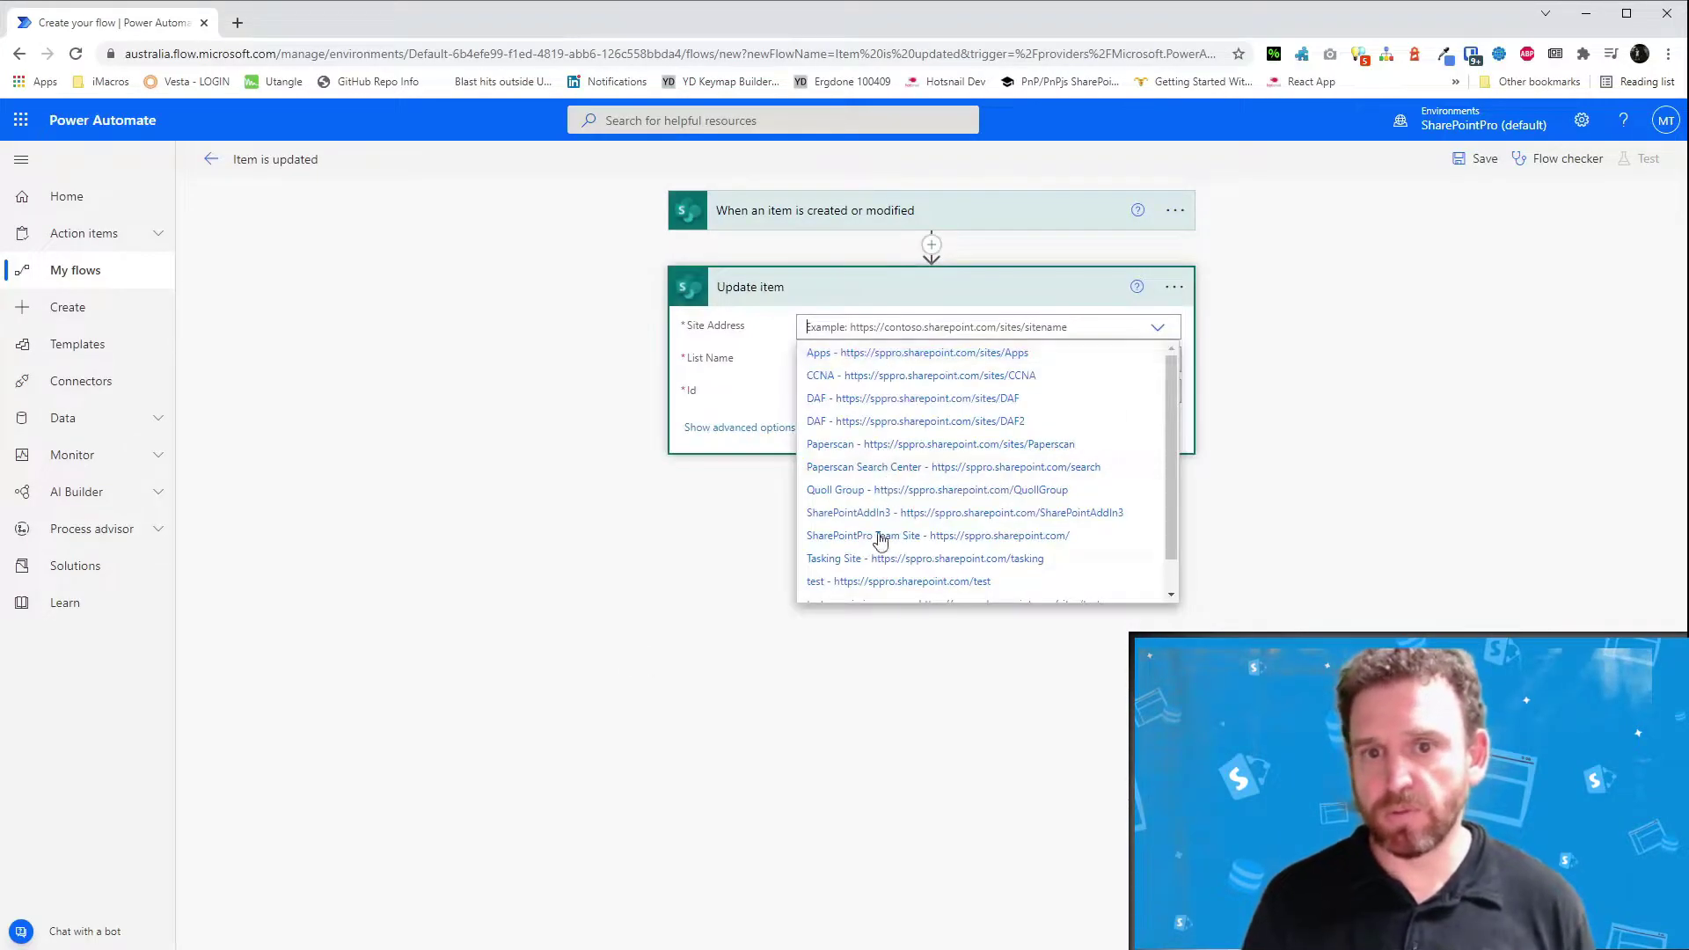
click(880, 558)
click(856, 359)
click(821, 384)
Set the Update item Id to the trigger's ID and review the Flow checker warnings
click(967, 393)
click(1263, 607)
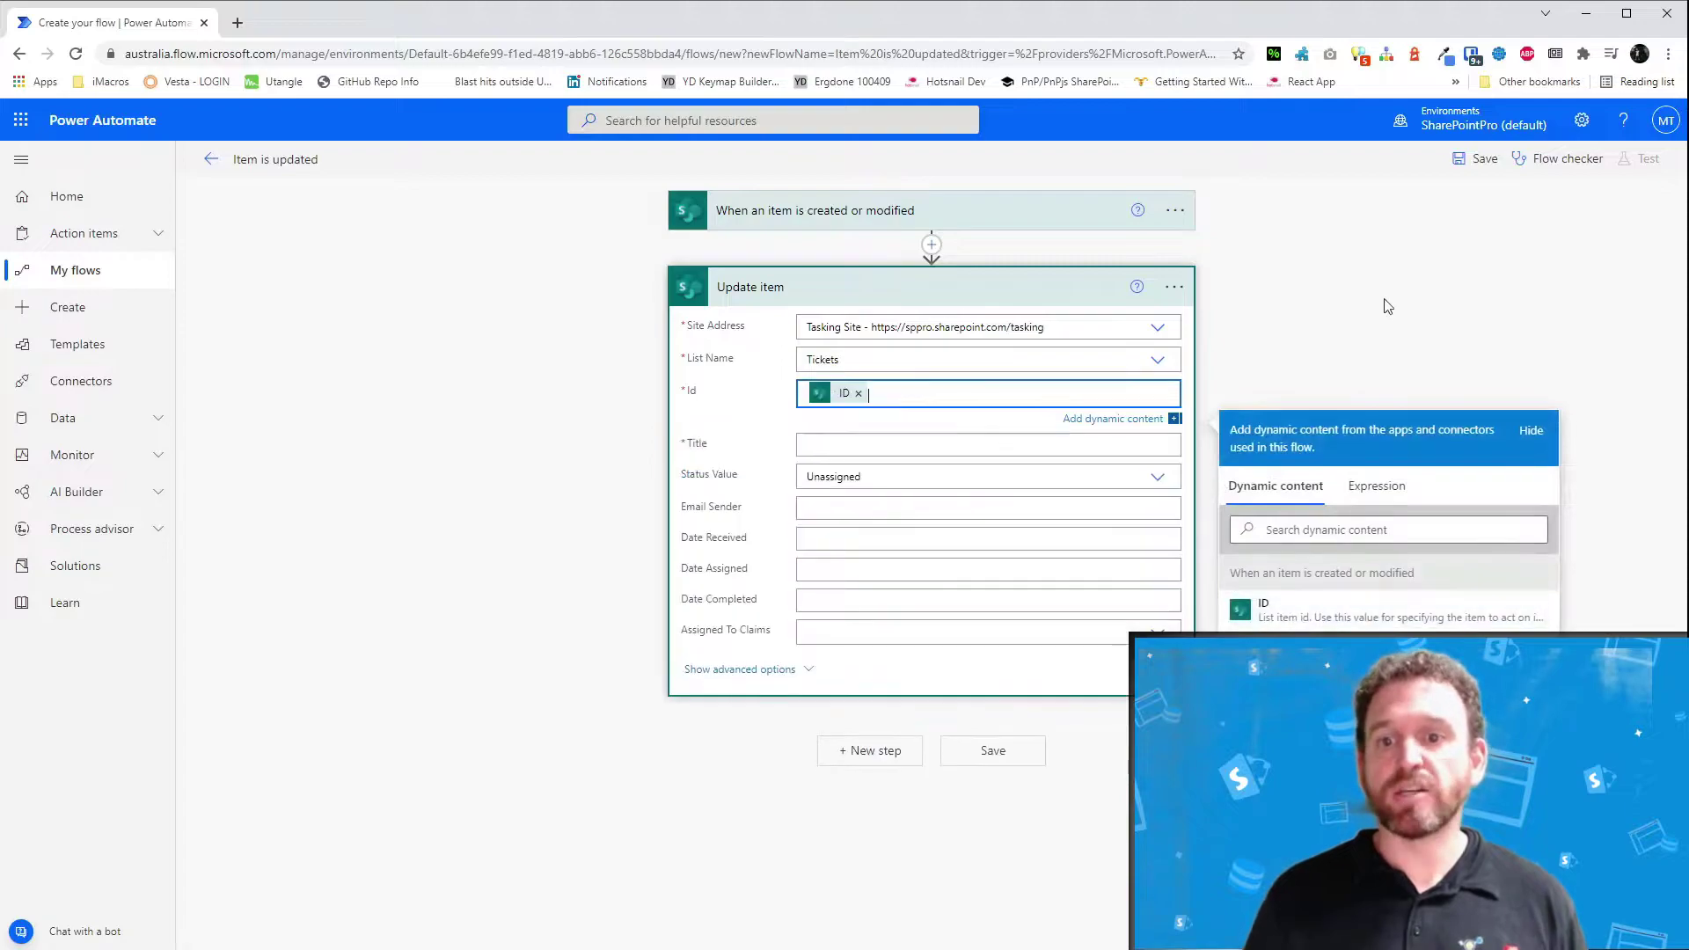
click(1548, 158)
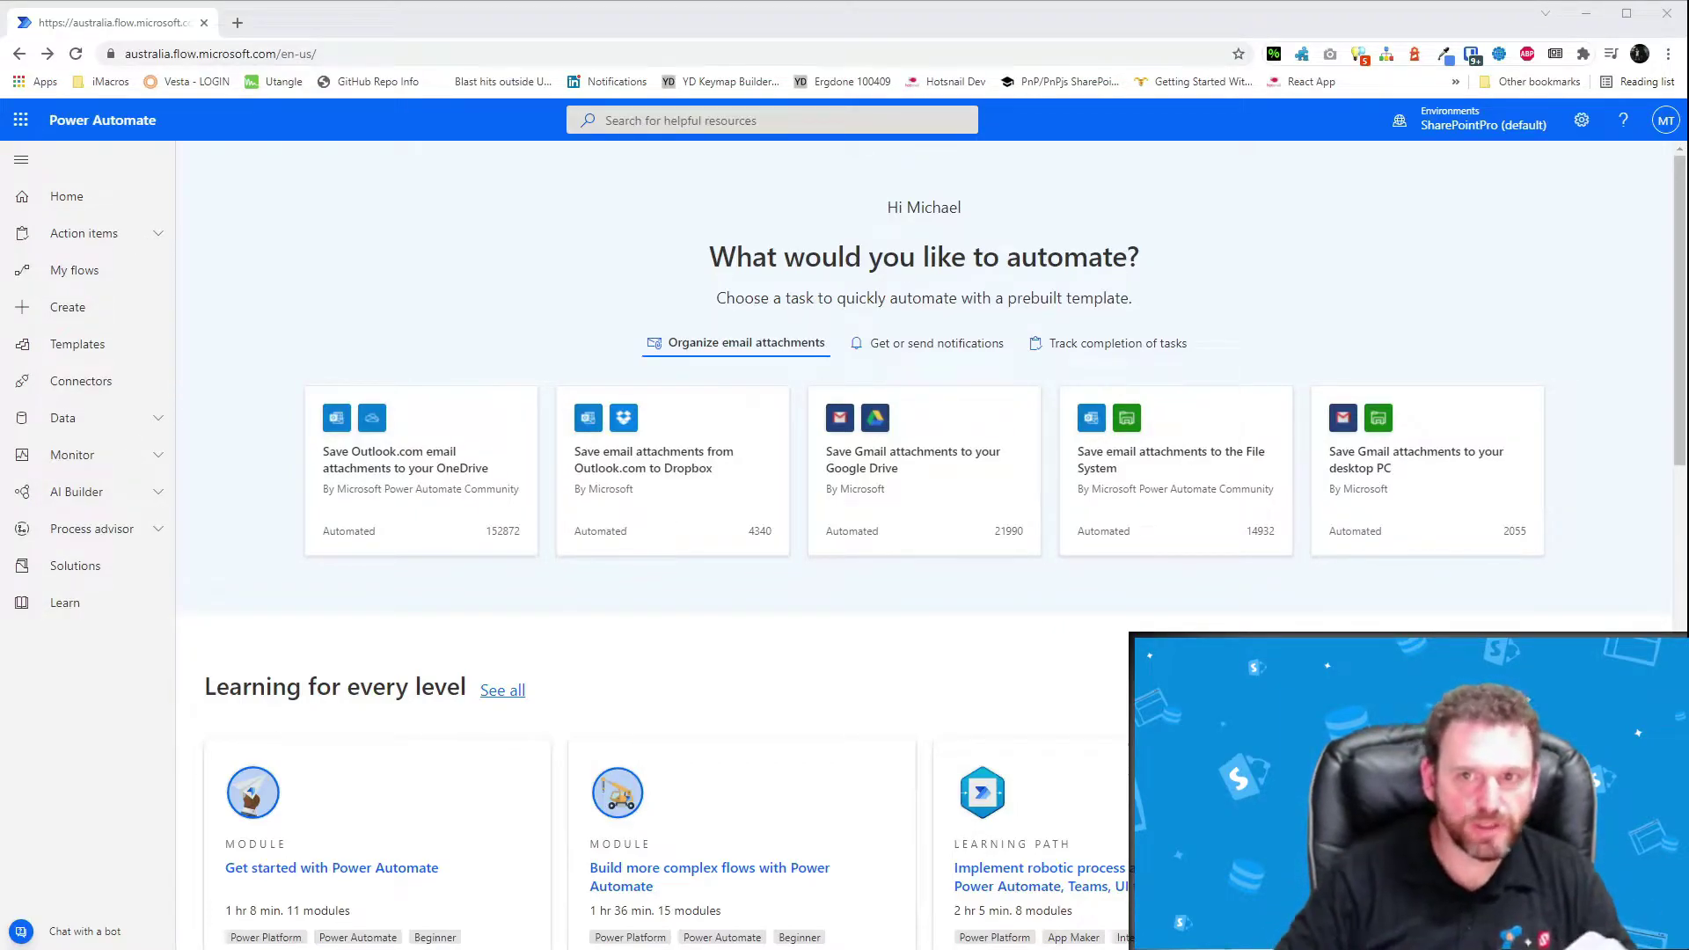
Go to Microsoft 365 admin center's Users > Active users and begin Add a user
click(20, 119)
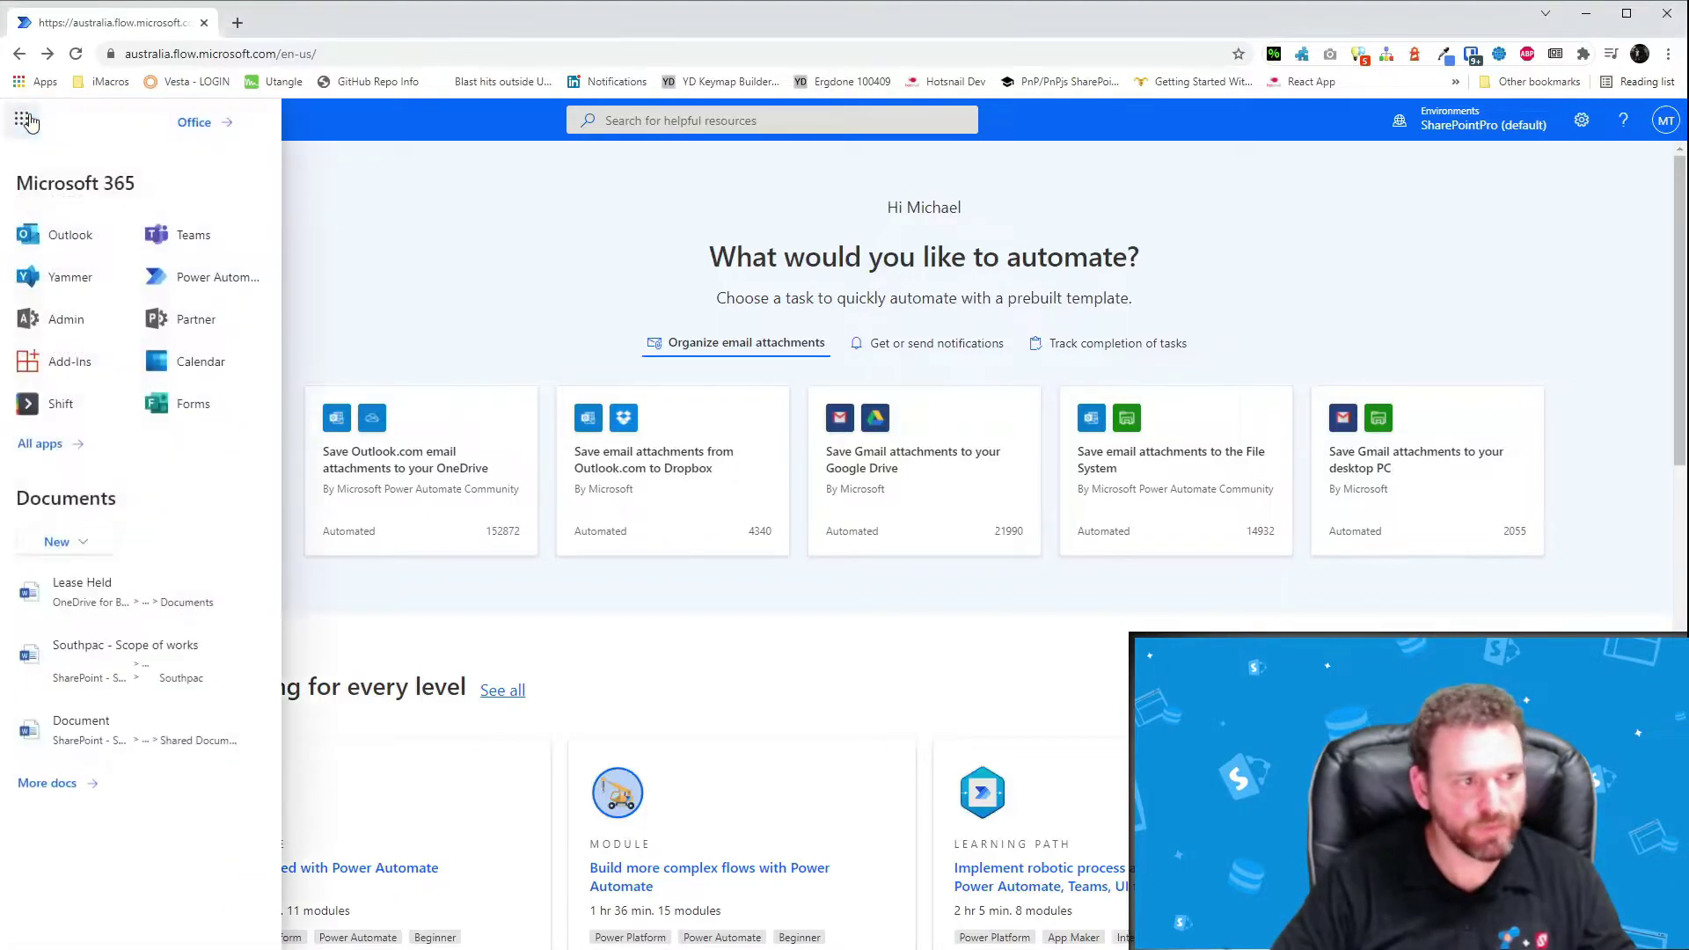
click(70, 328)
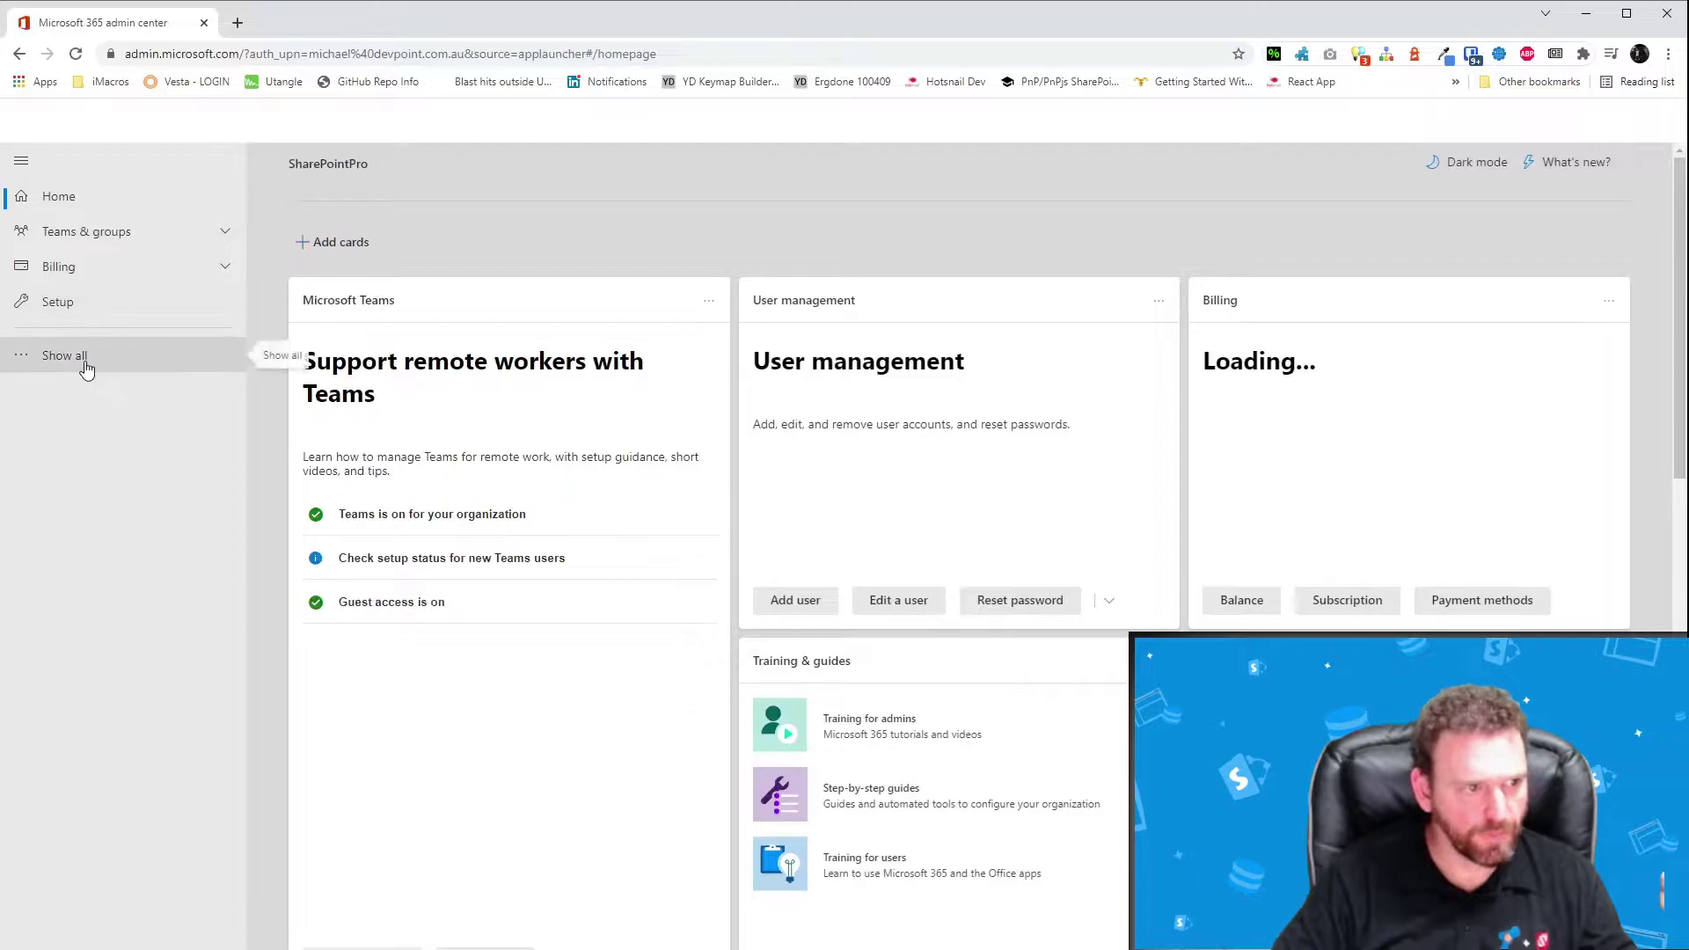
click(81, 361)
click(59, 232)
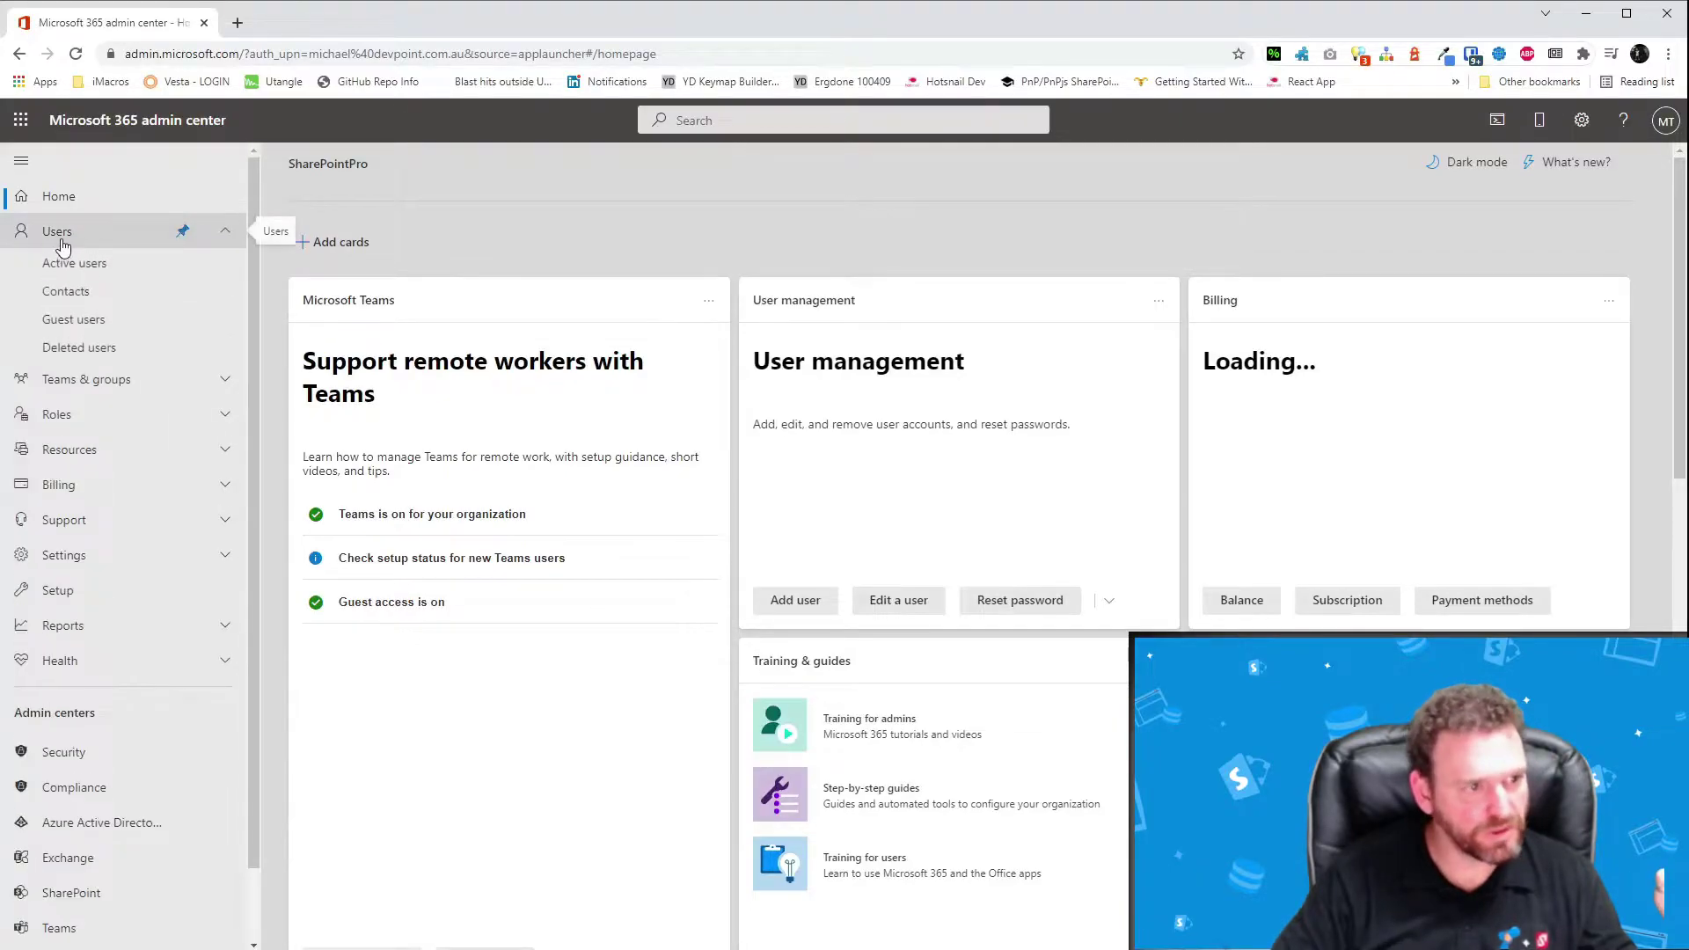
click(88, 265)
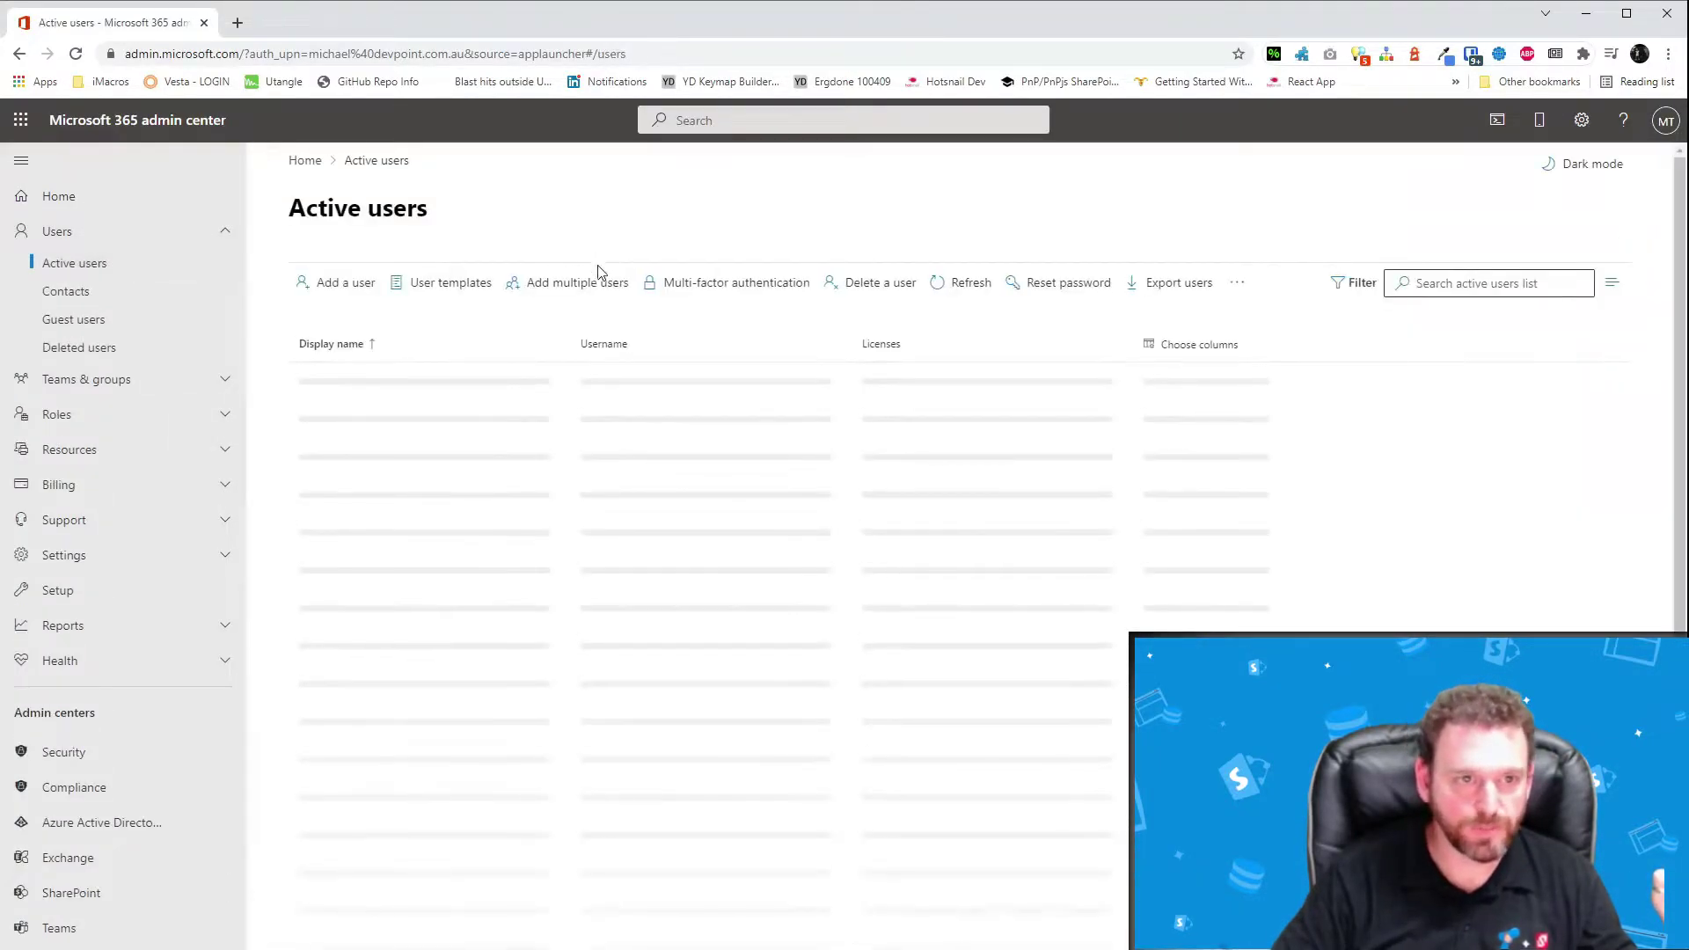
click(346, 283)
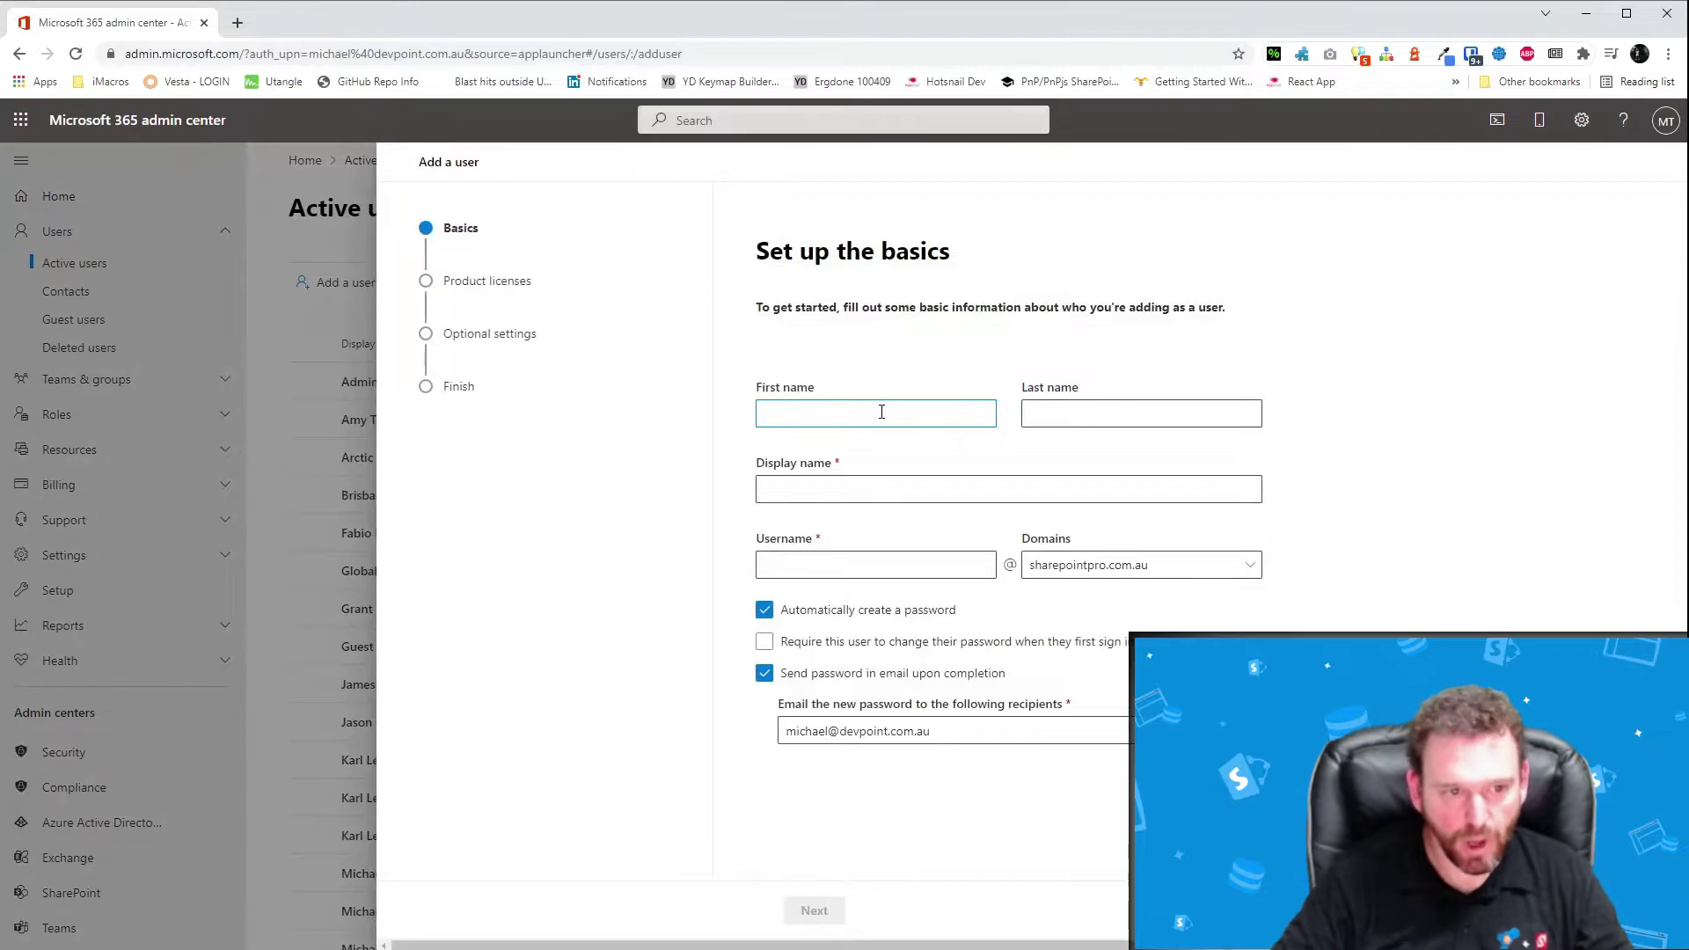
Enter first name Powerautomate, last name User and matching username, then continue to licences
text(Powerautomate)
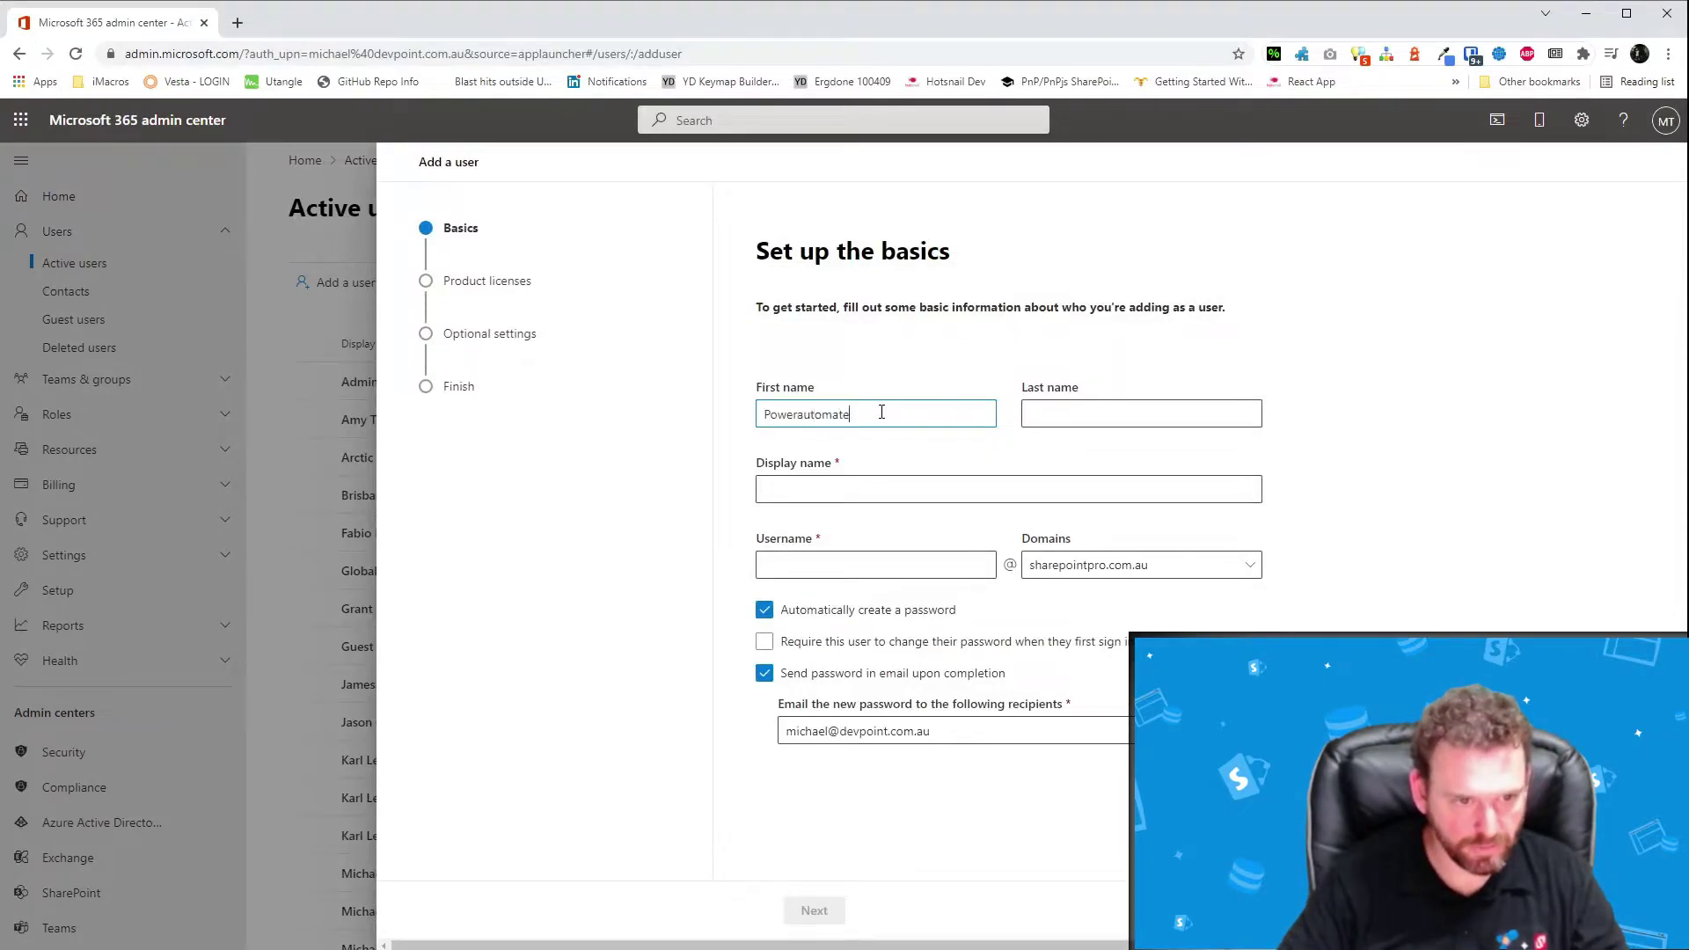
key(Tab)
text(U)
key(Tab)
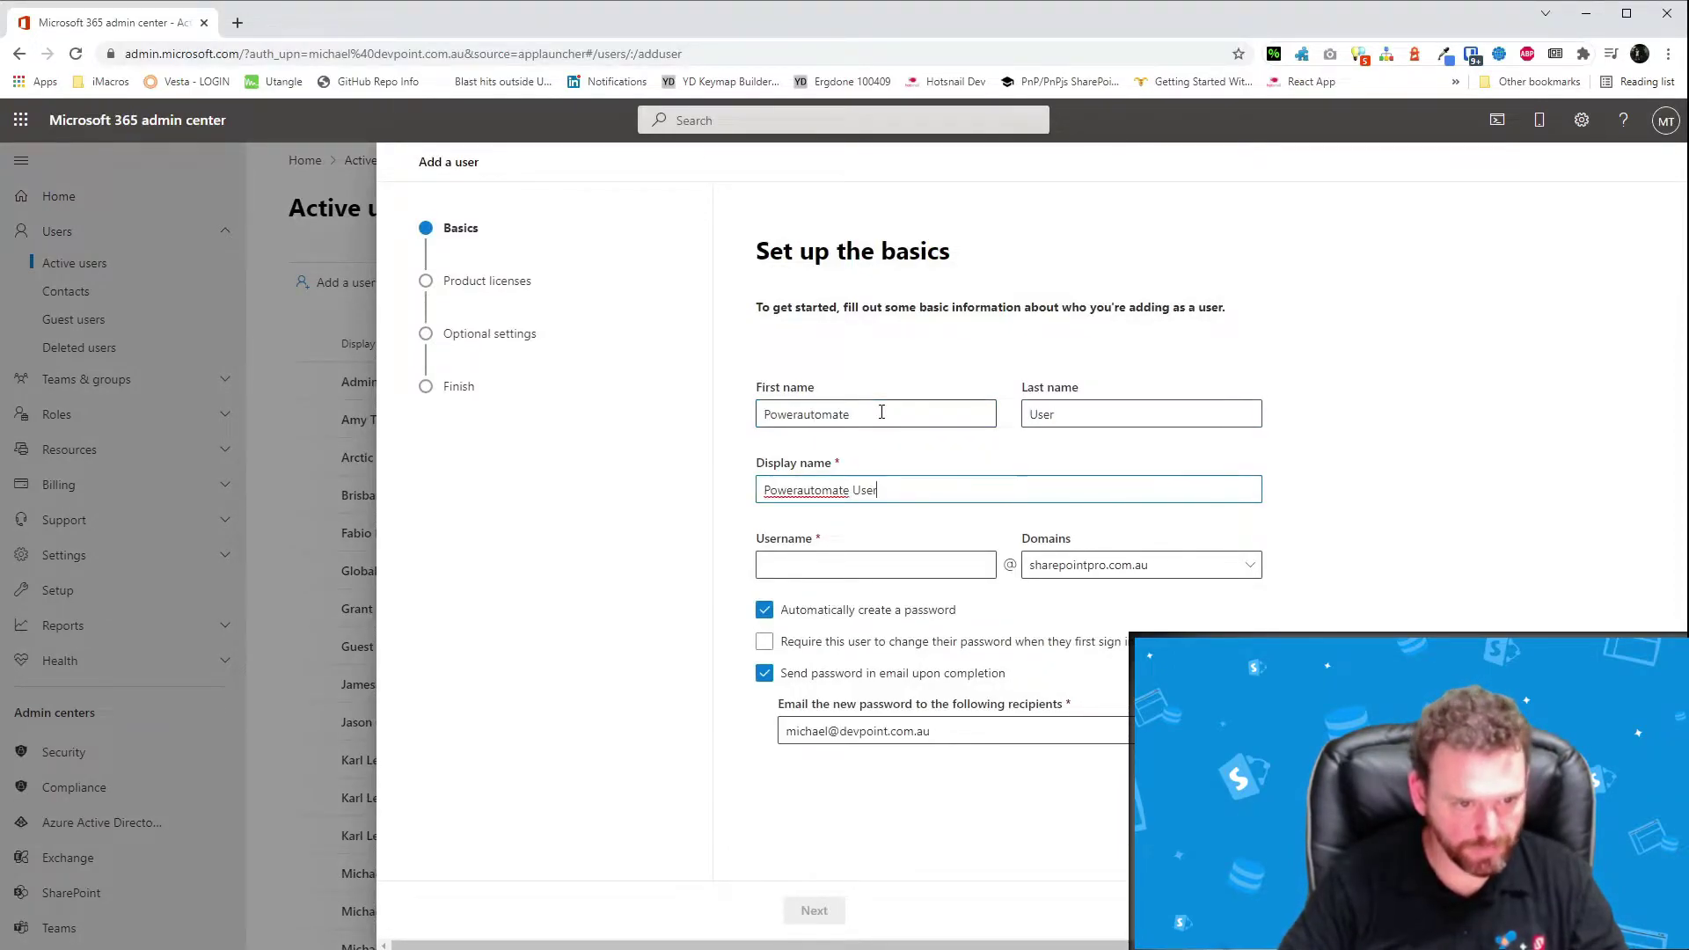
key(Tab)
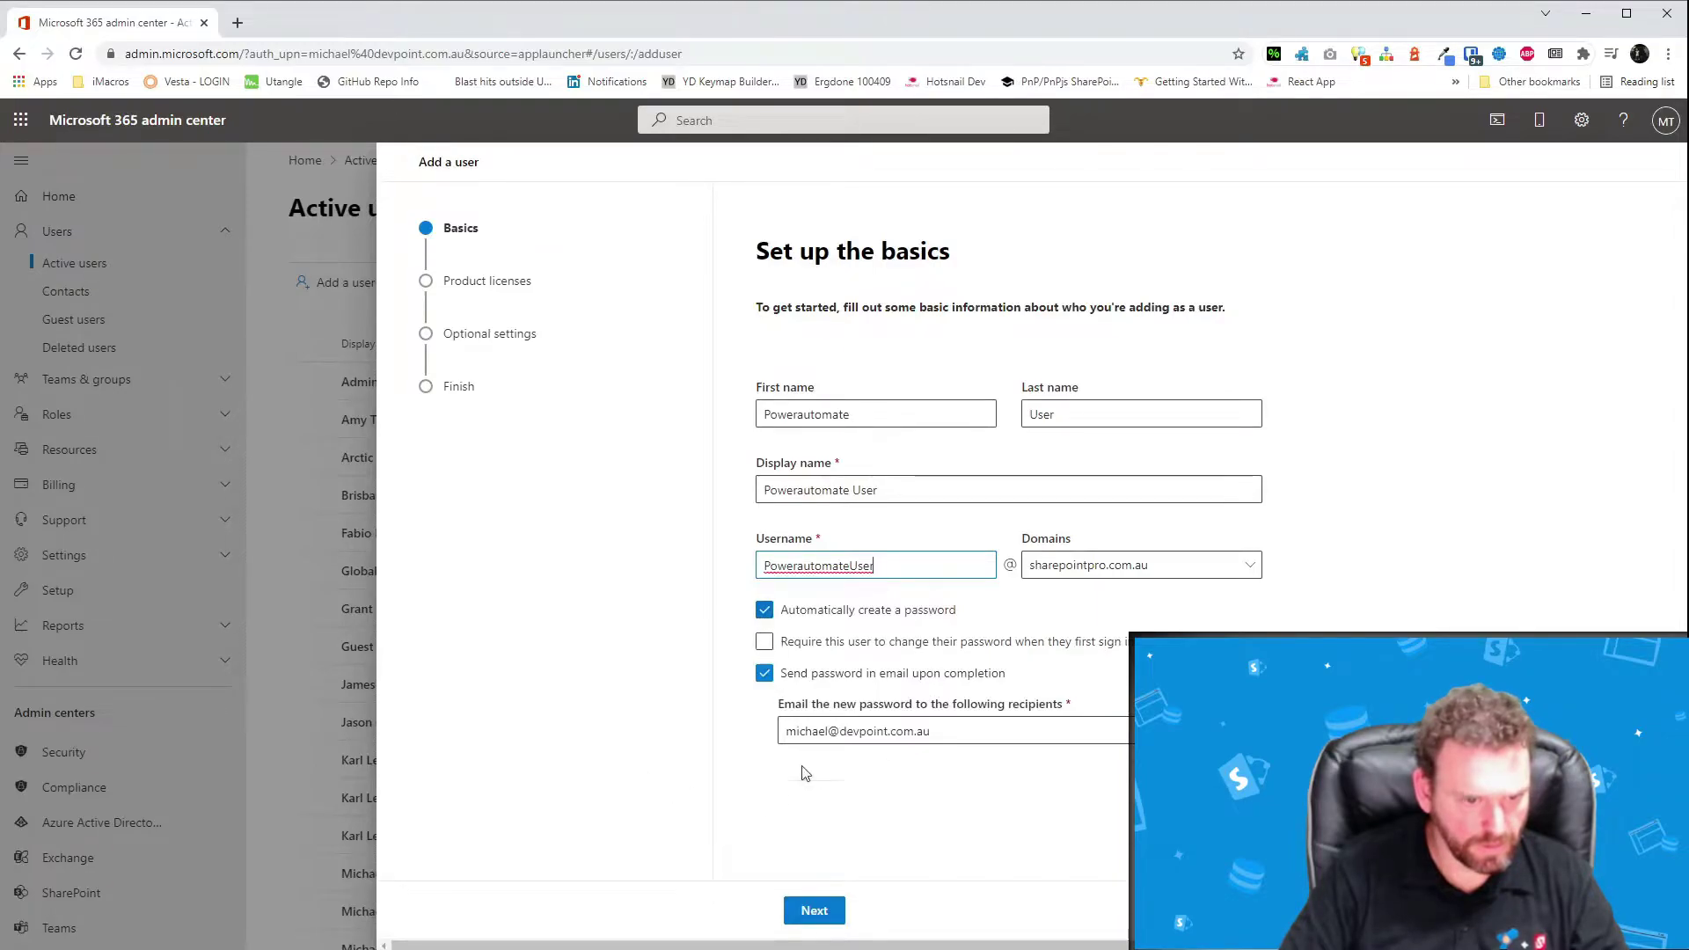
click(813, 910)
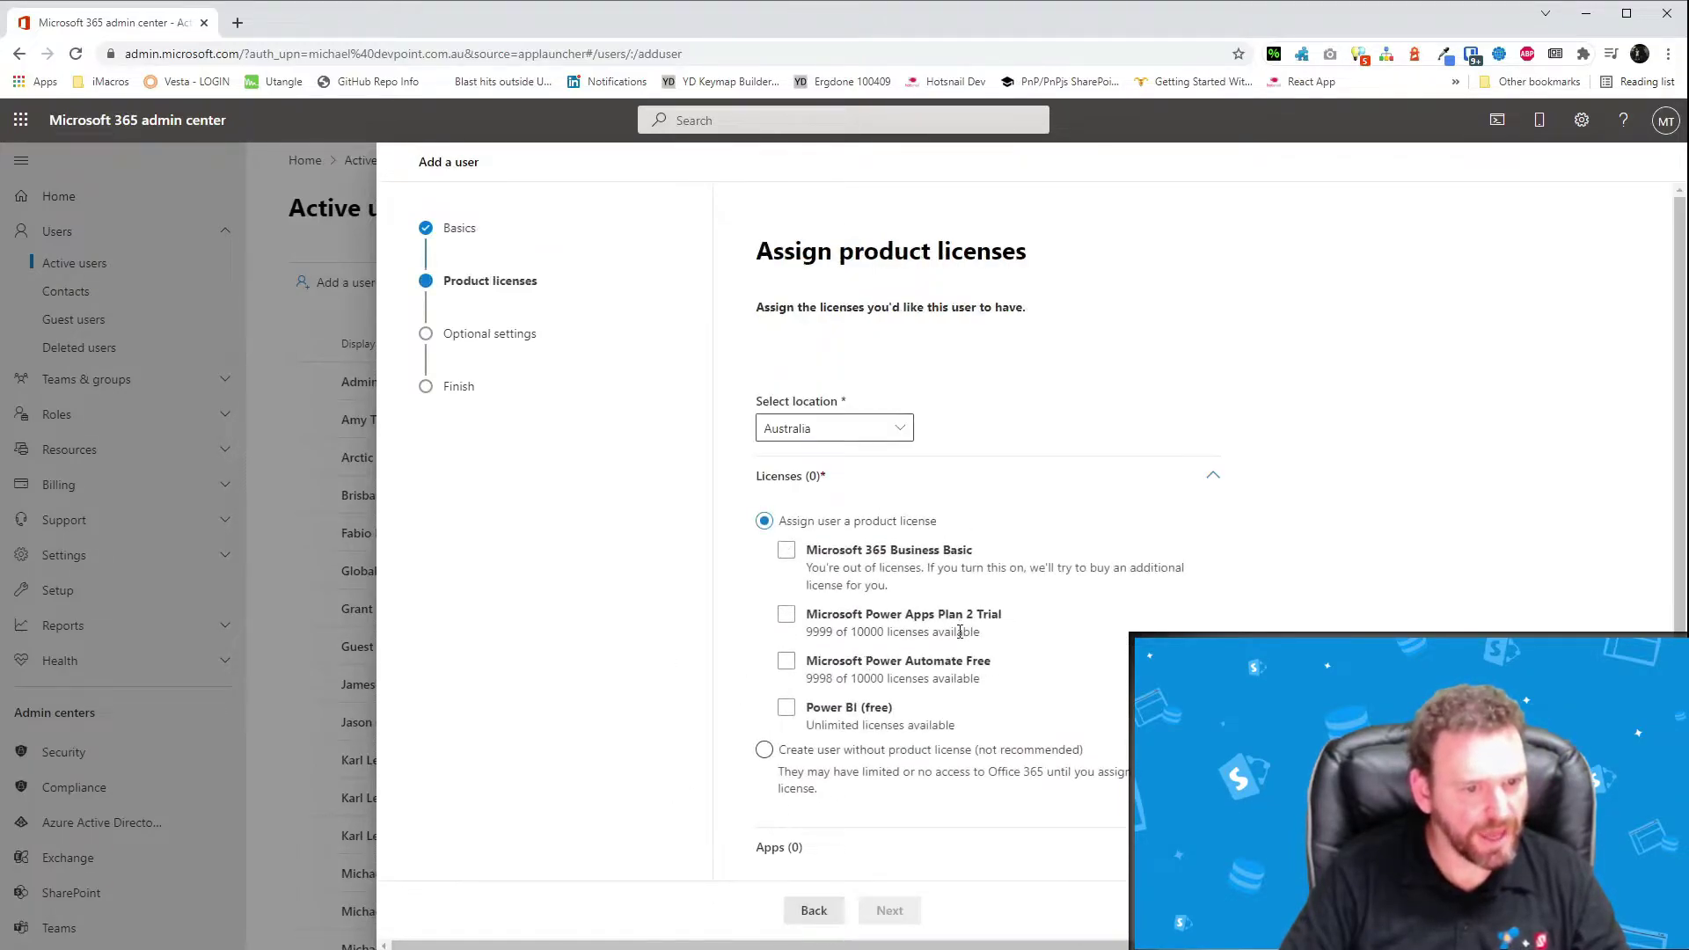
Create the user without a product licence and select its new username and password
scroll(842, 734, down, 1)
click(763, 710)
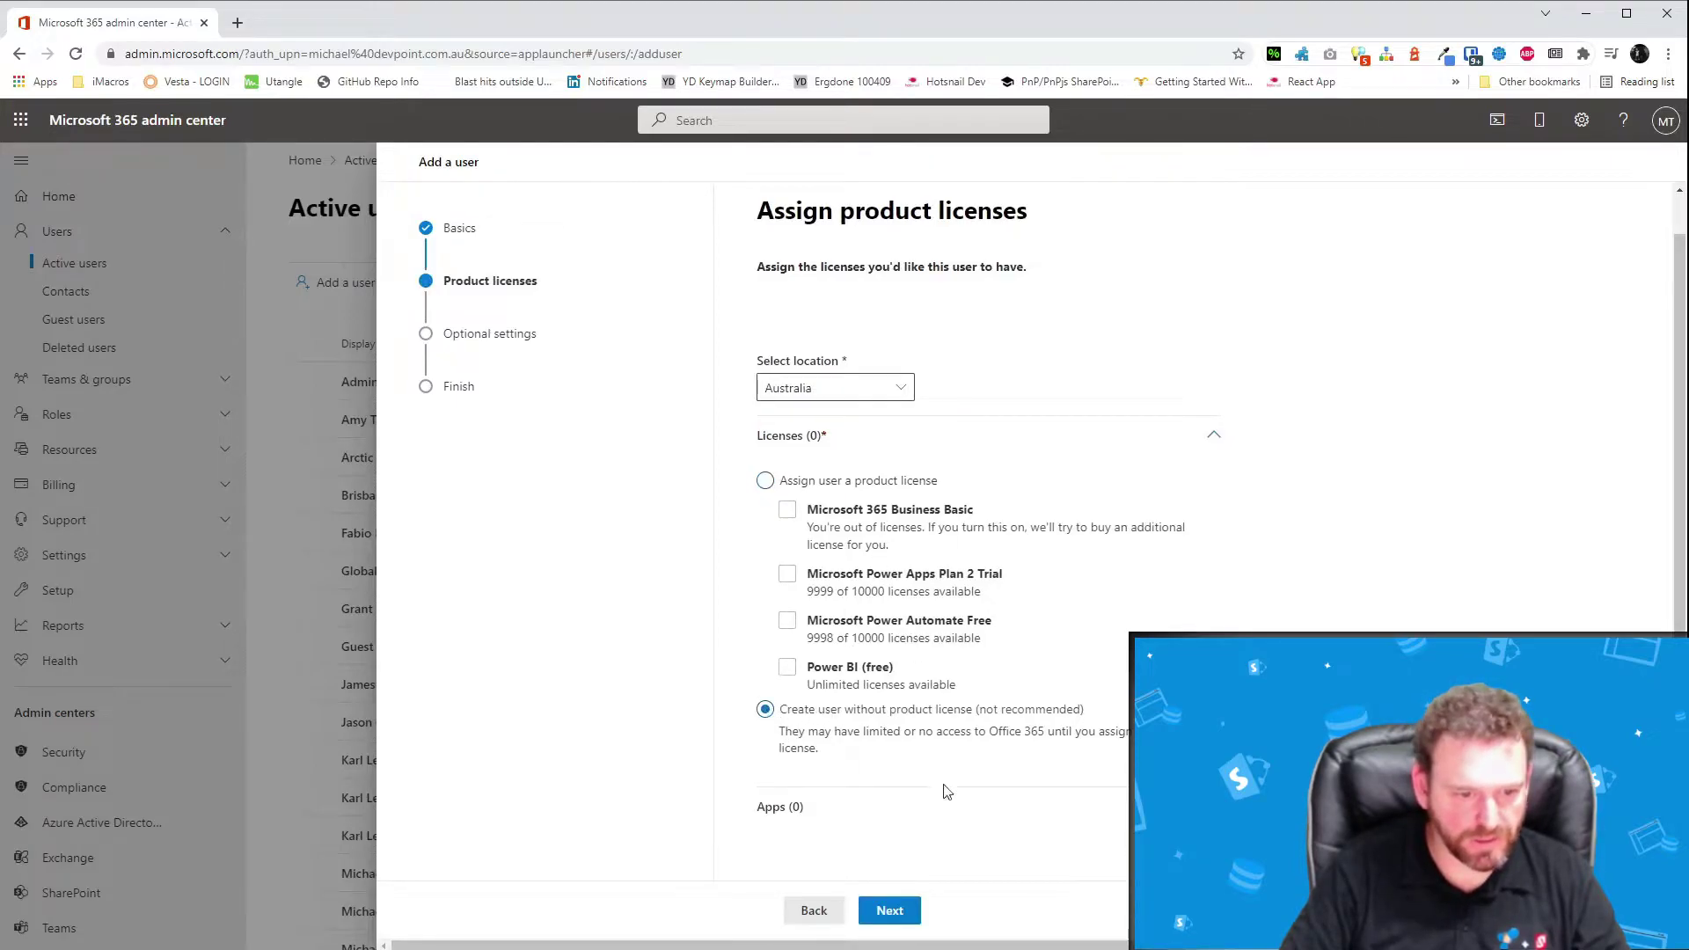
click(889, 910)
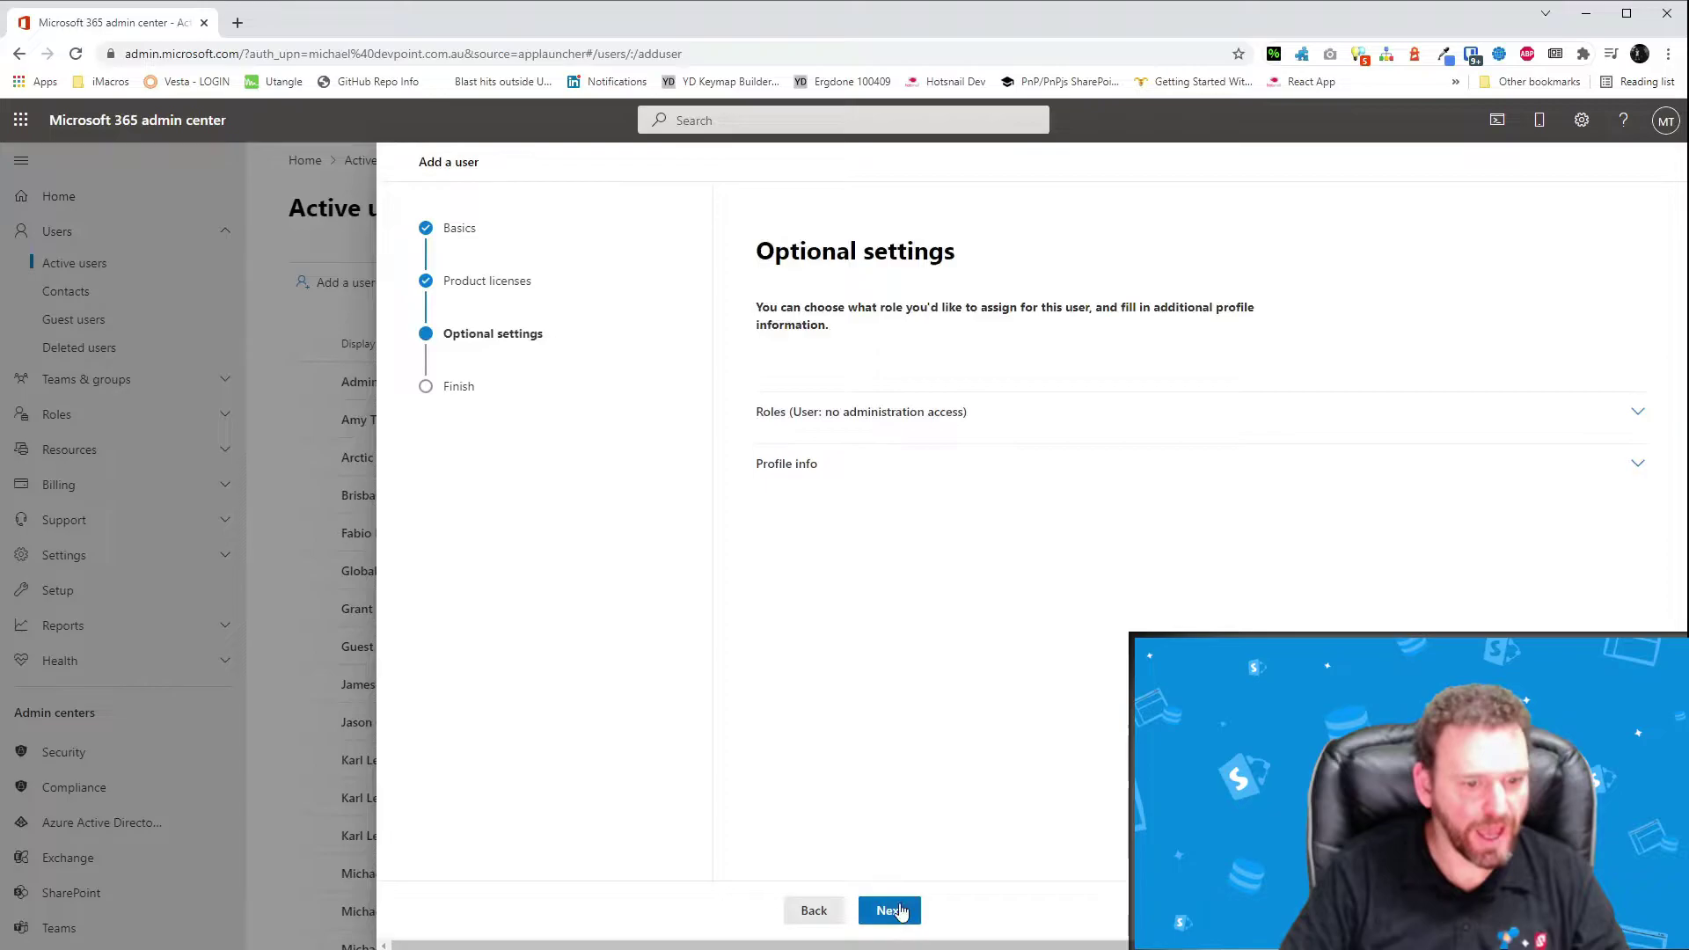
click(899, 911)
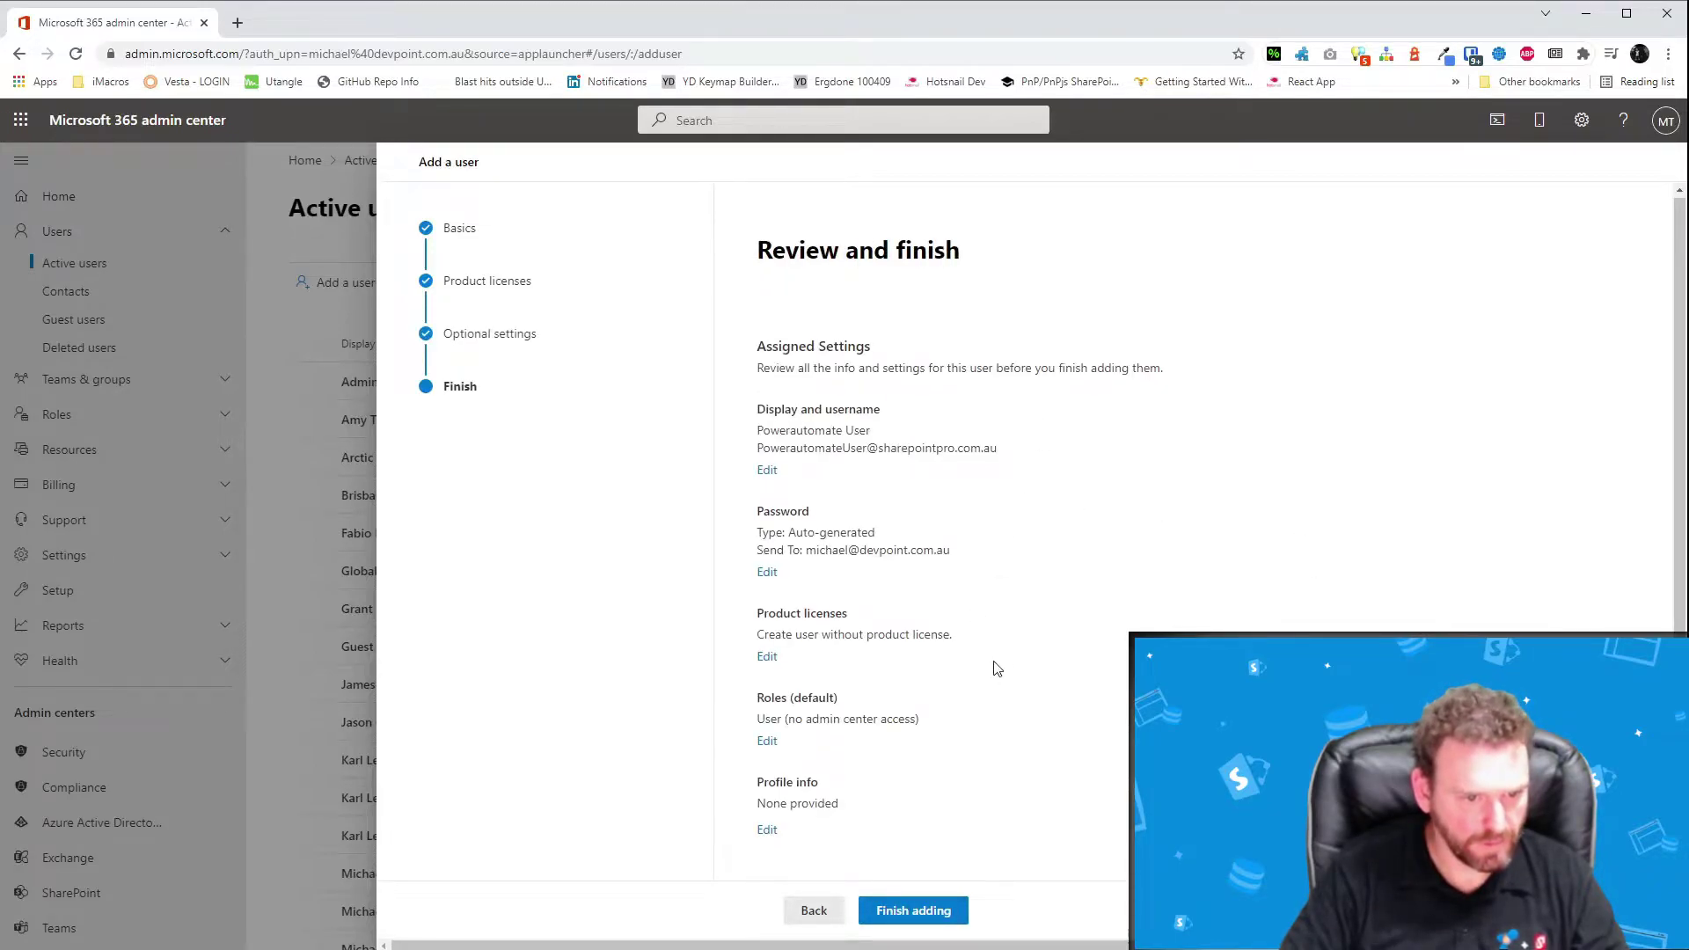
click(944, 911)
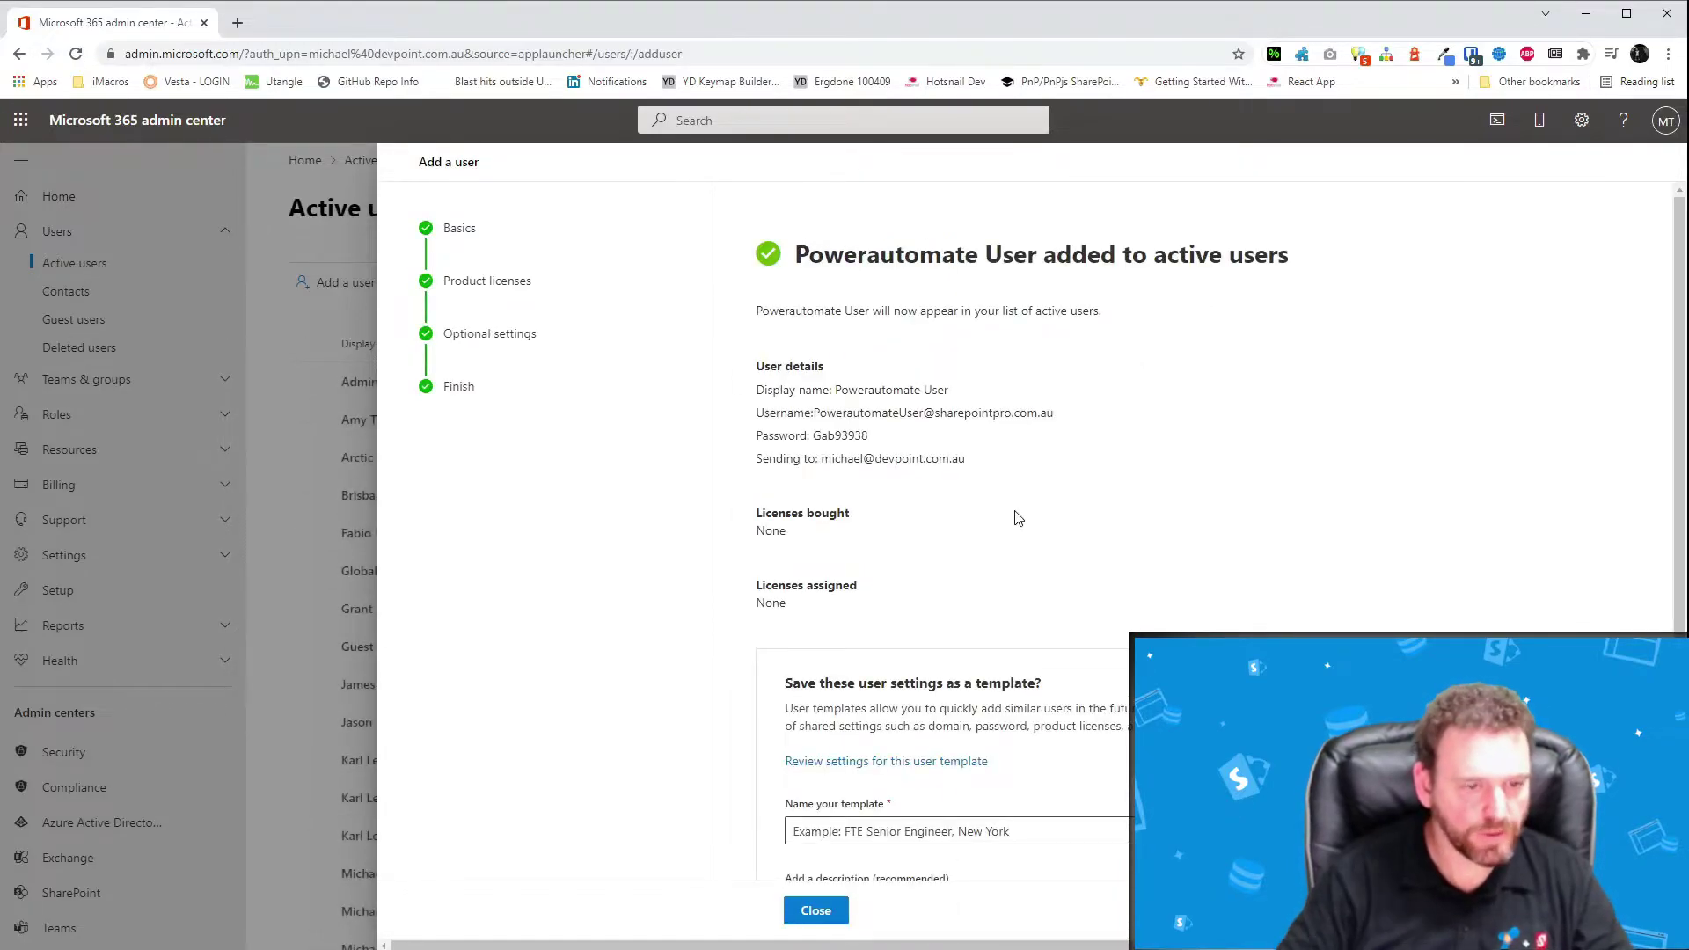
drag(924, 433, 750, 414)
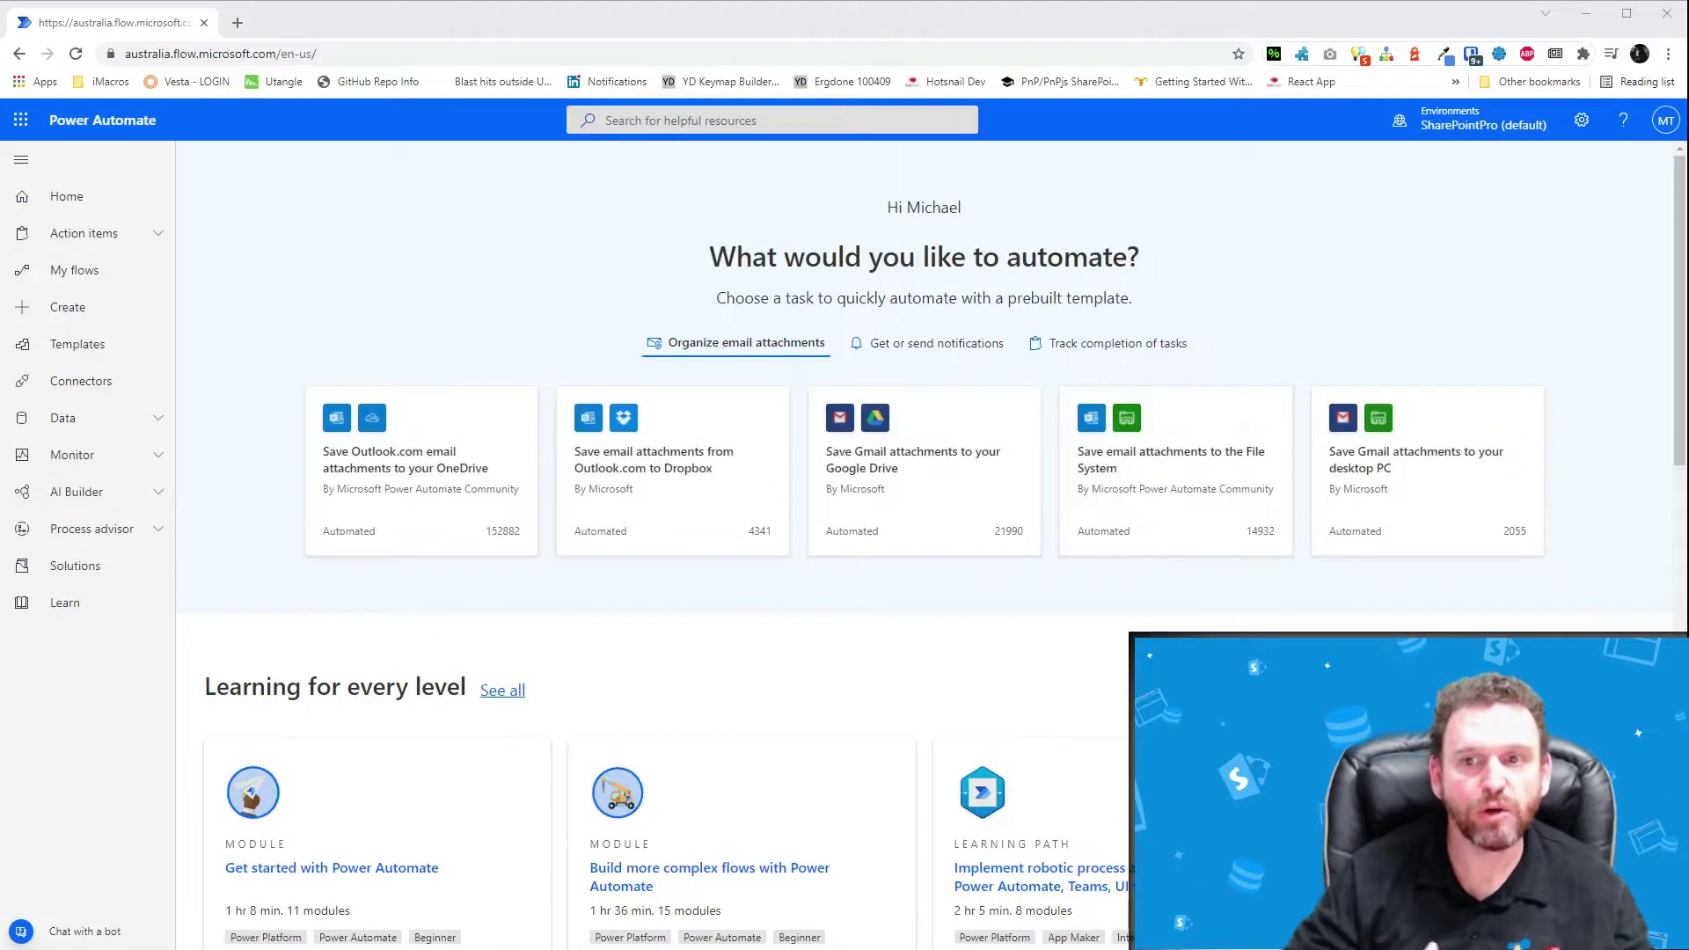
From the Create Email Ticket When Email Arrives flow's connections, start a new SharePoint connection
click(74, 270)
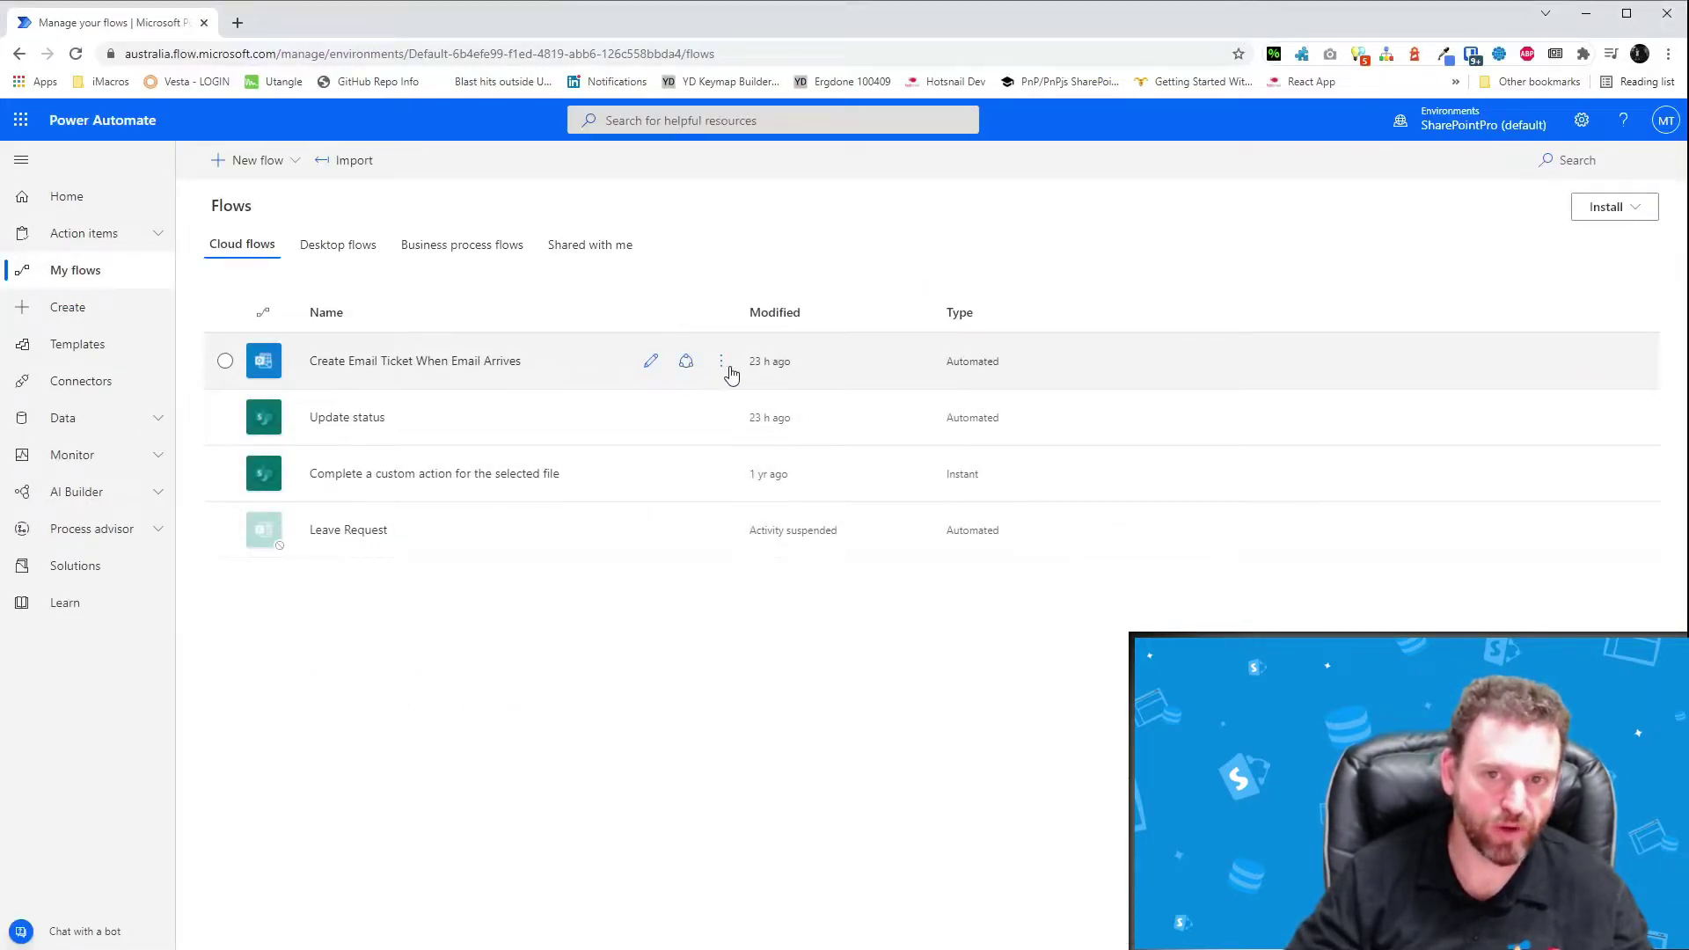
click(472, 361)
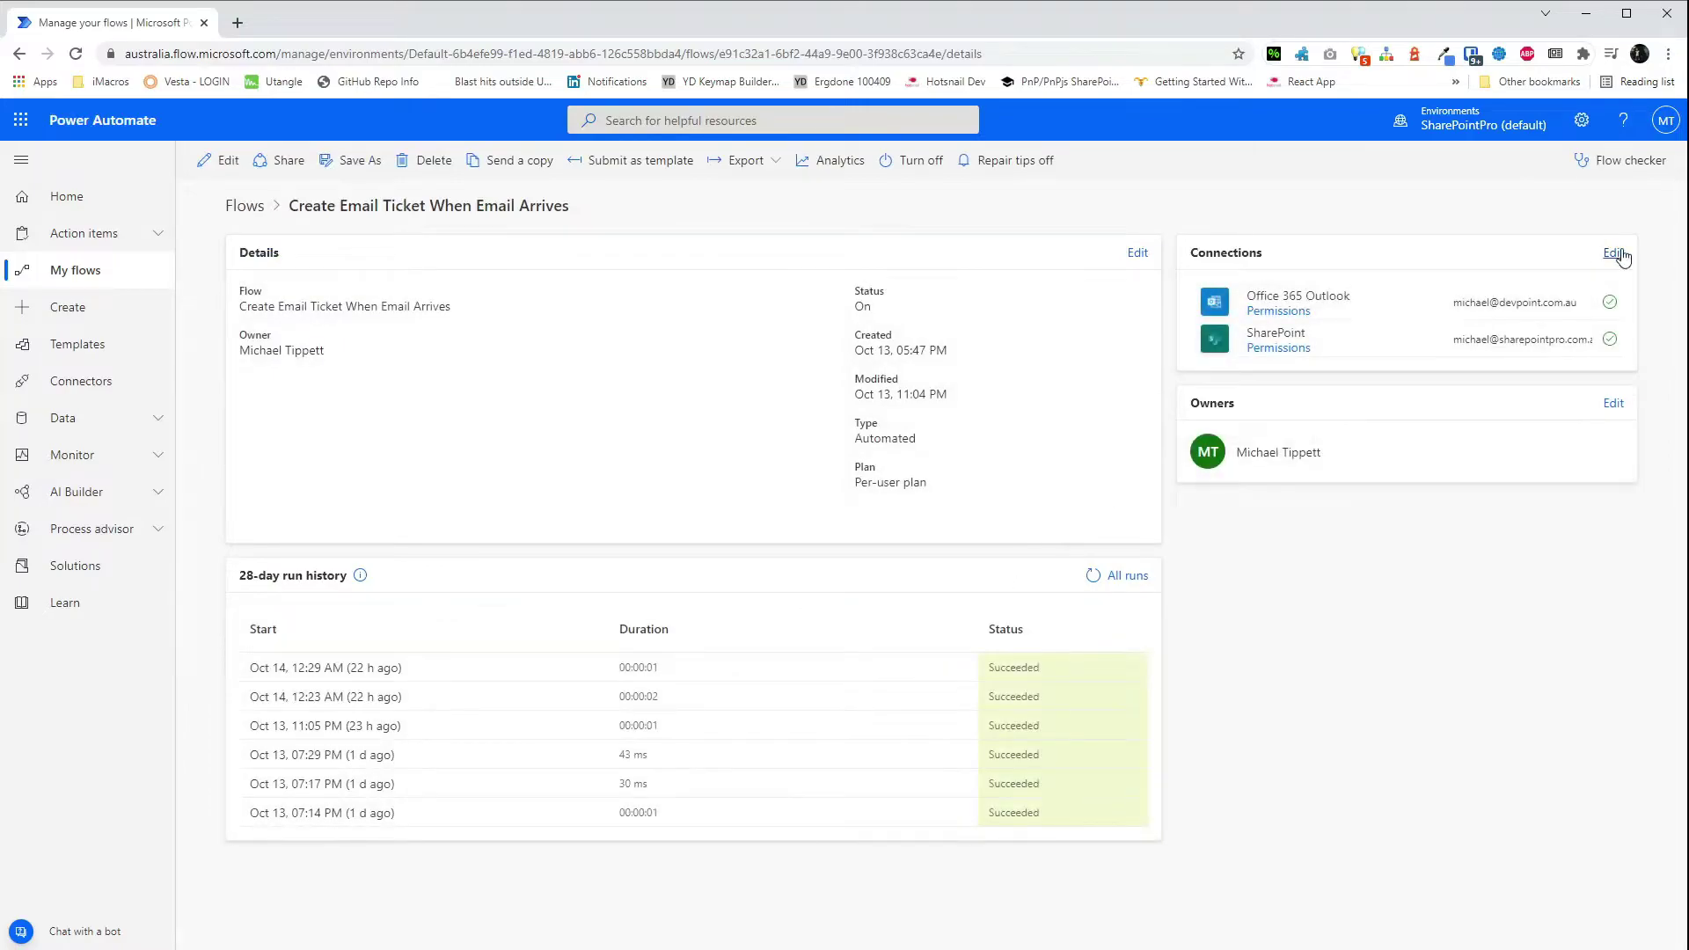
click(1619, 254)
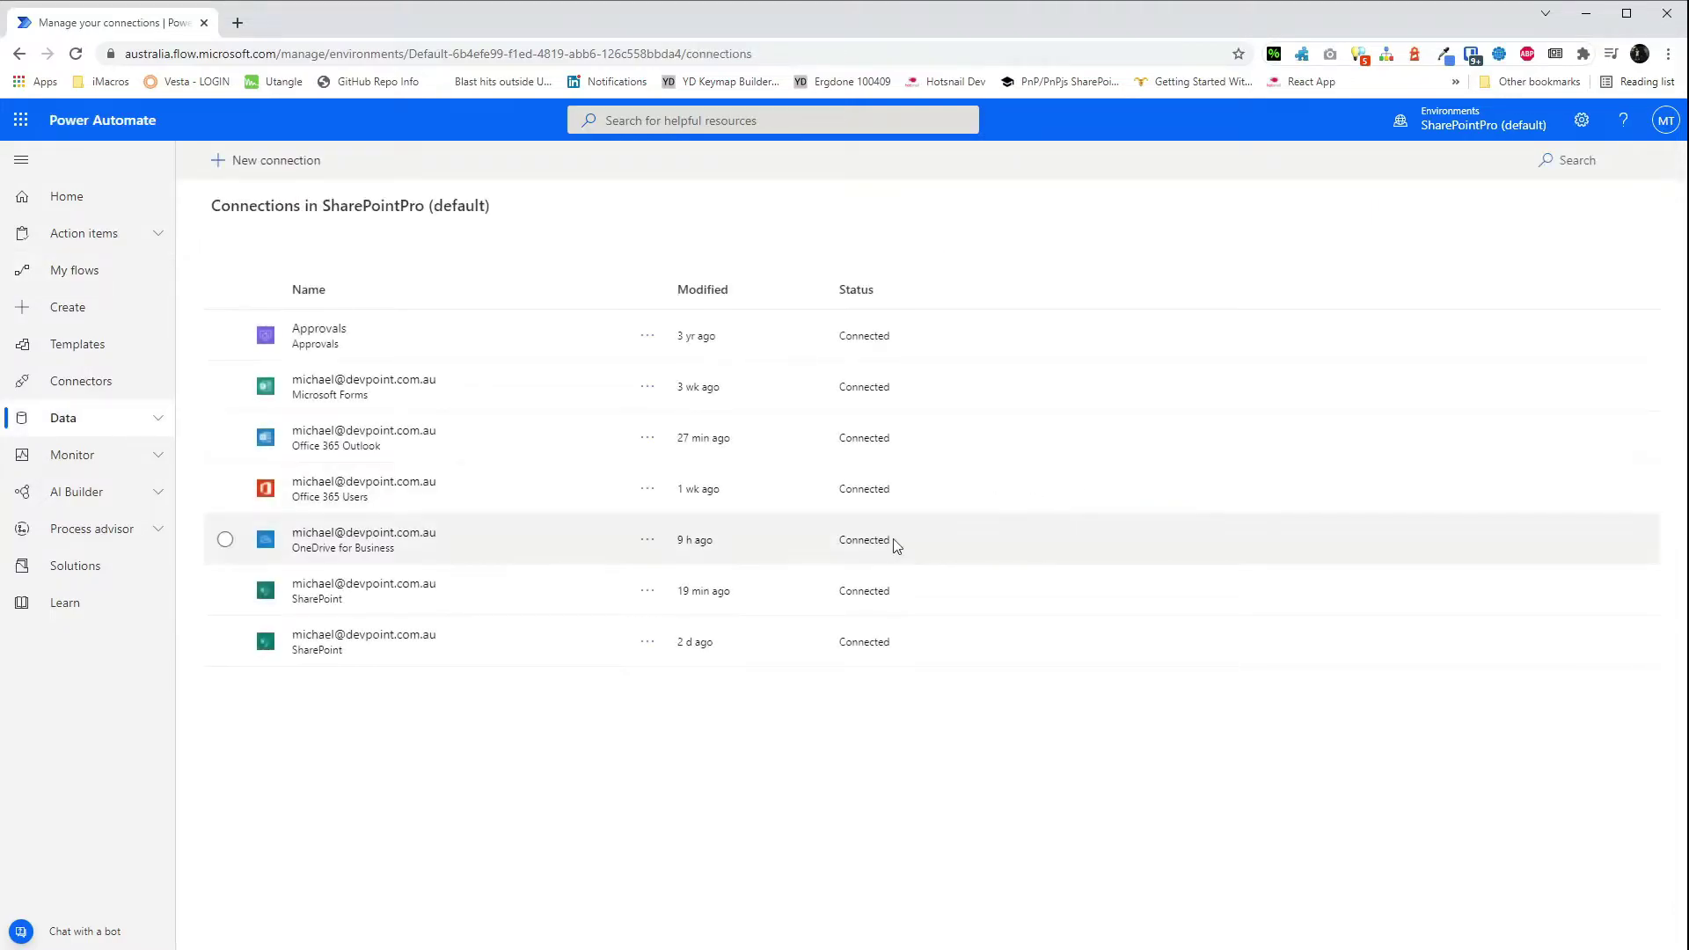
click(253, 162)
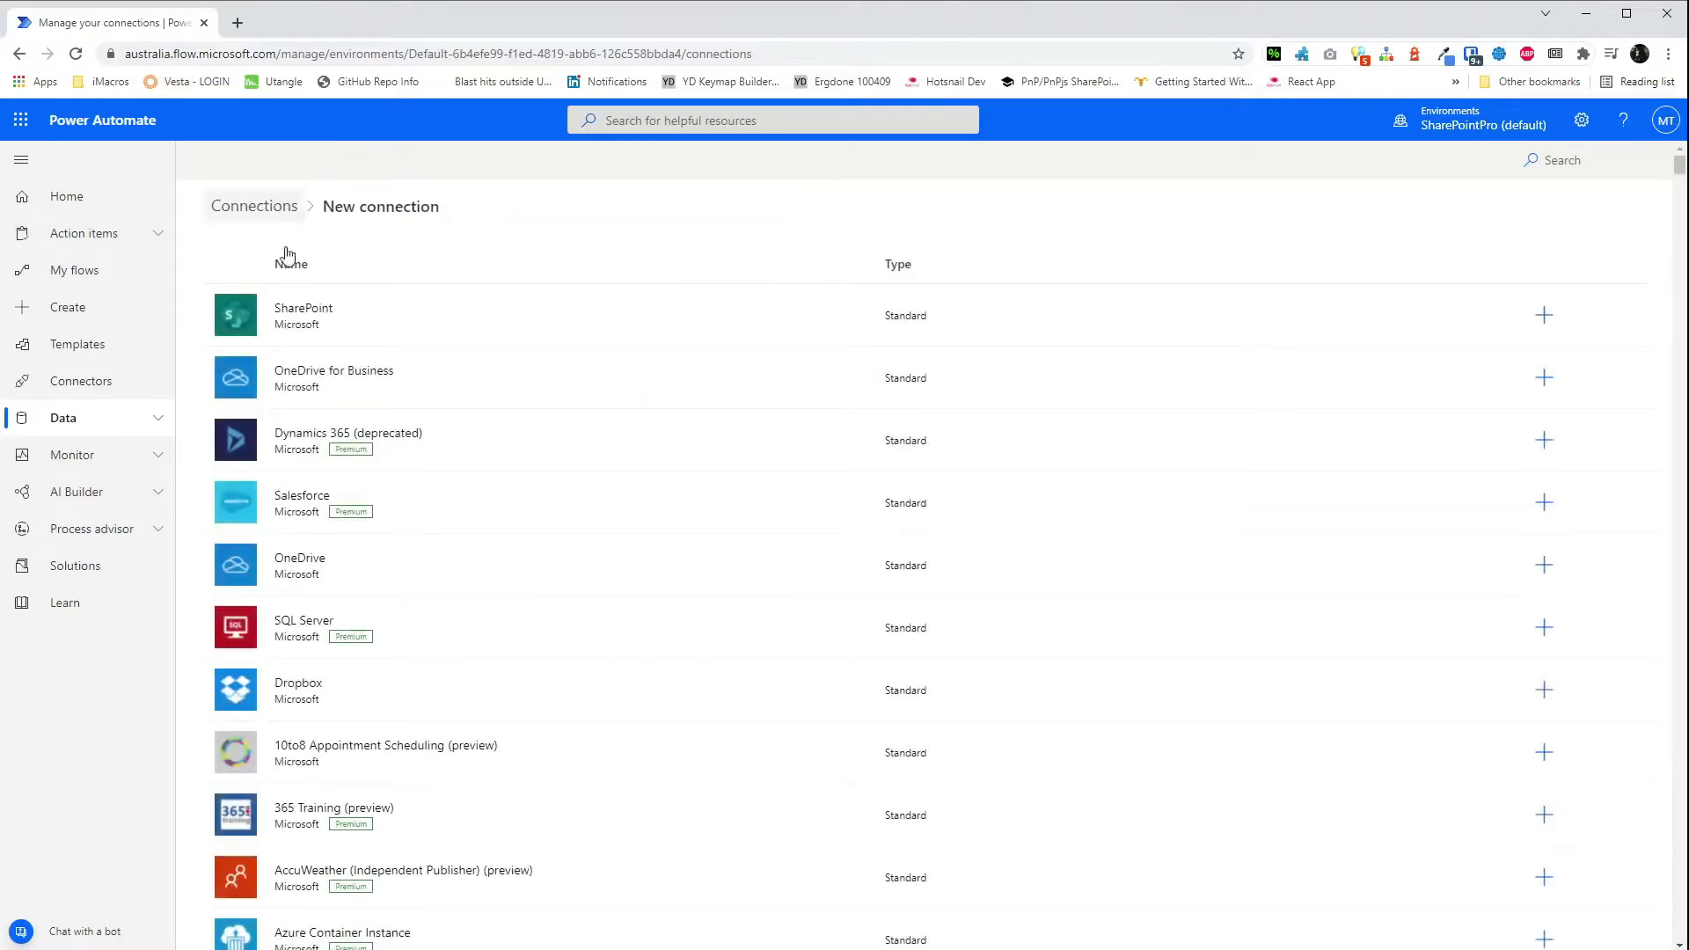
click(309, 316)
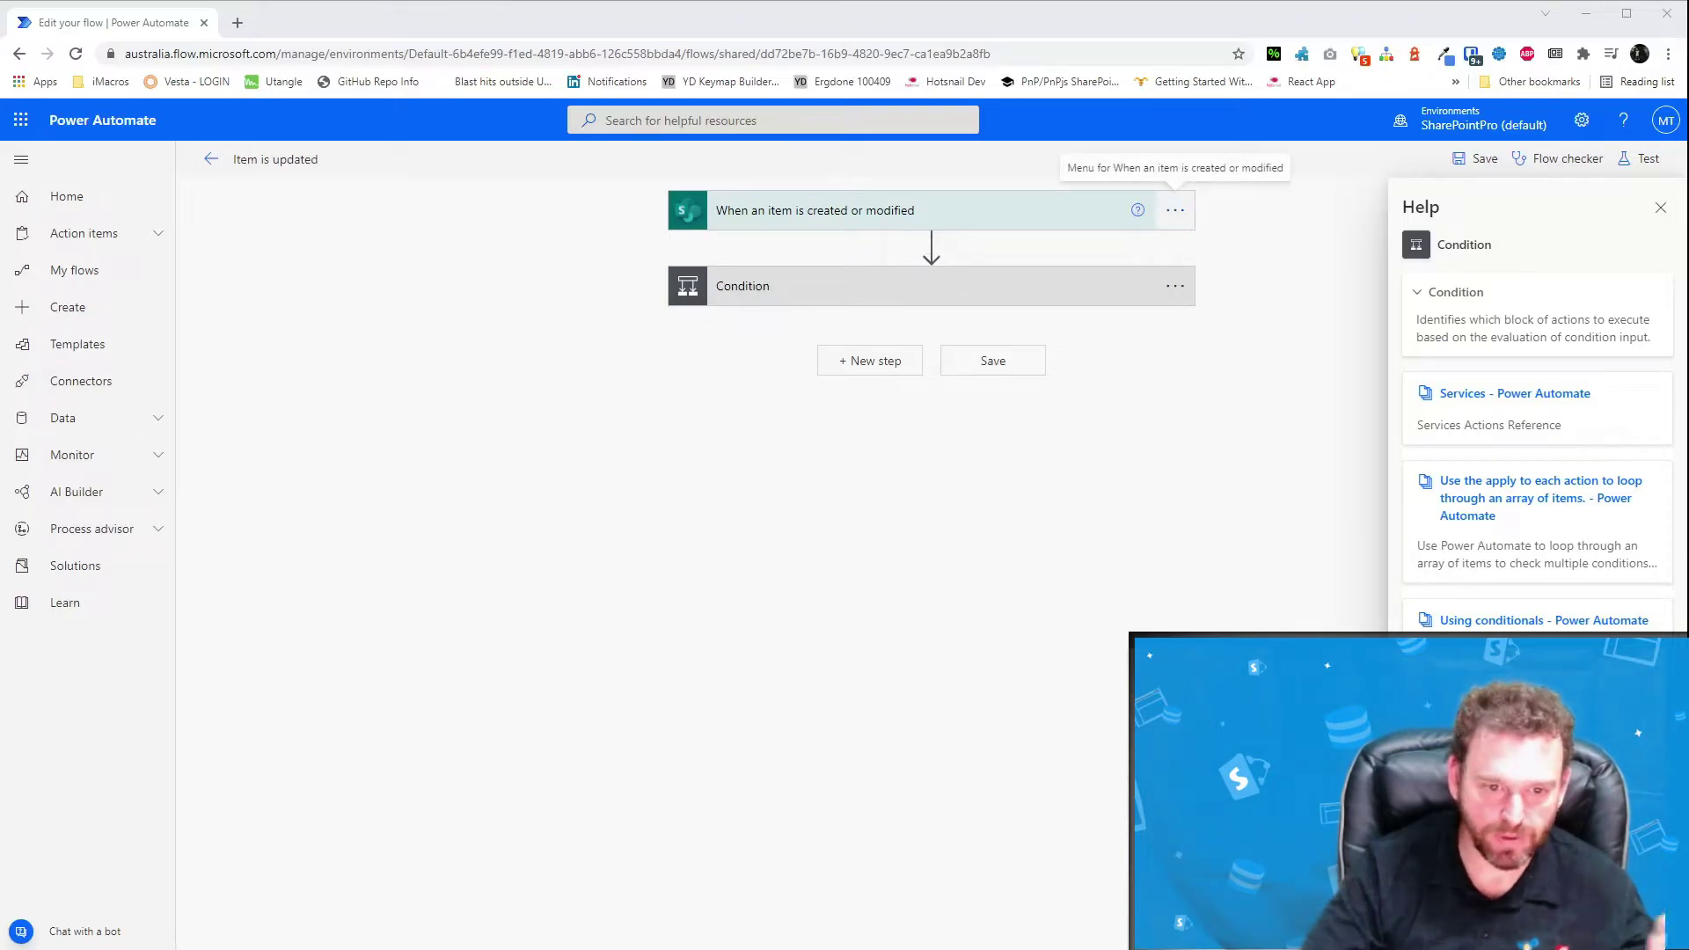
Point the trigger and the Update item action at the PowerautomateUser SharePoint connection
click(1176, 210)
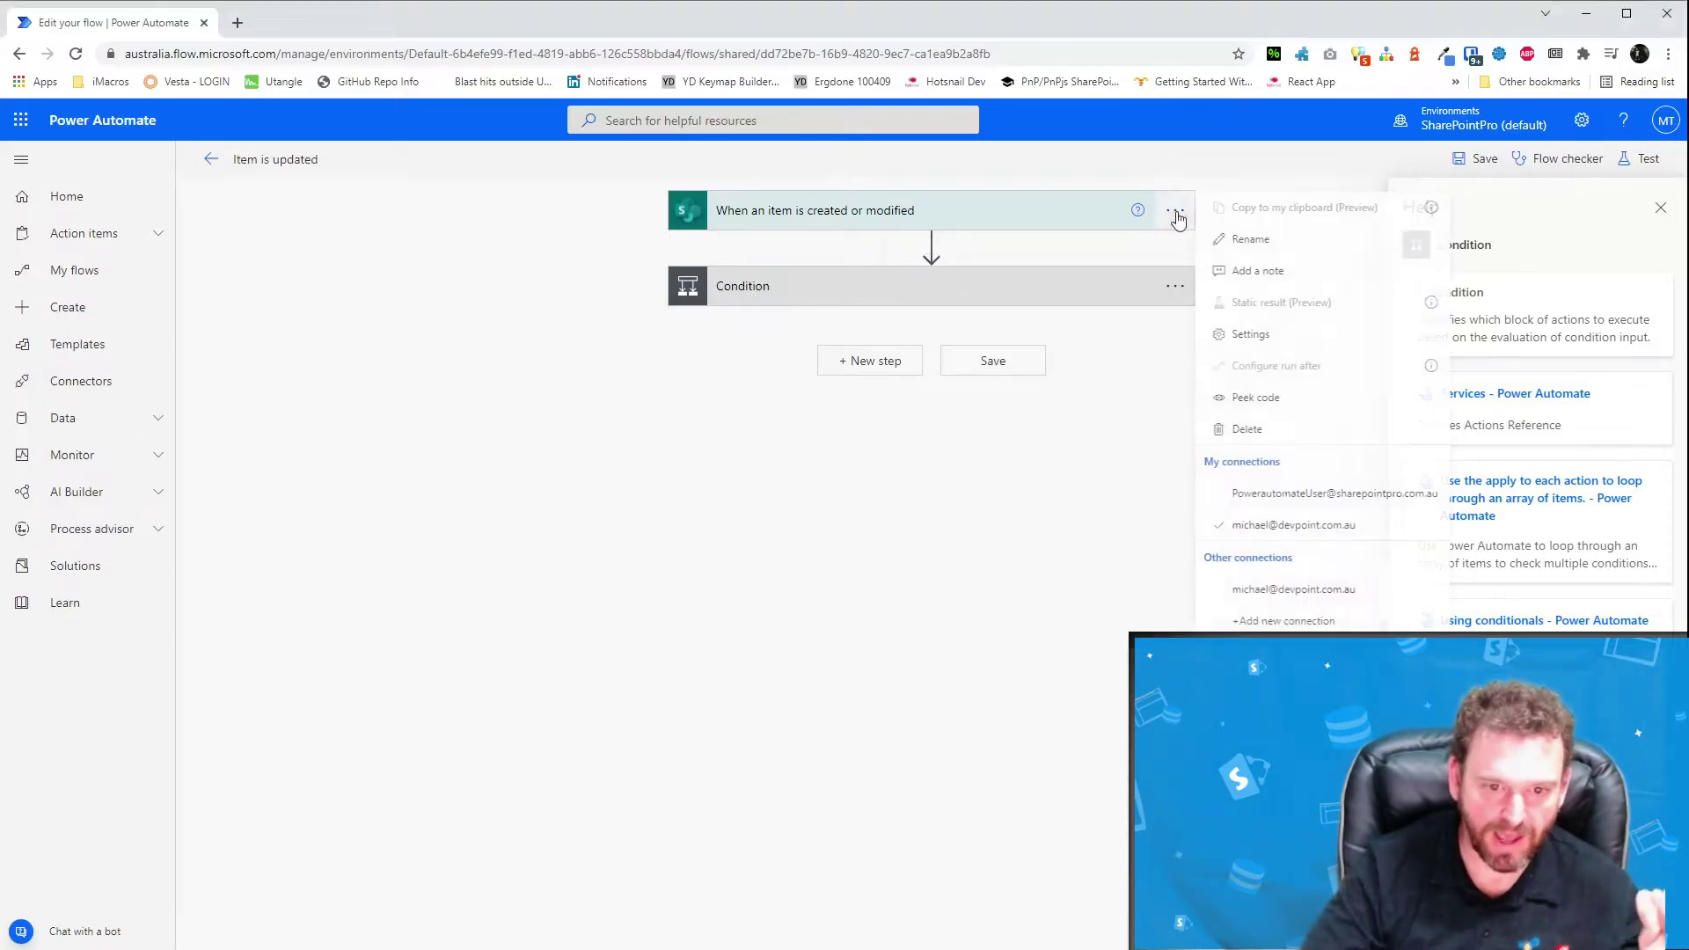
click(1267, 502)
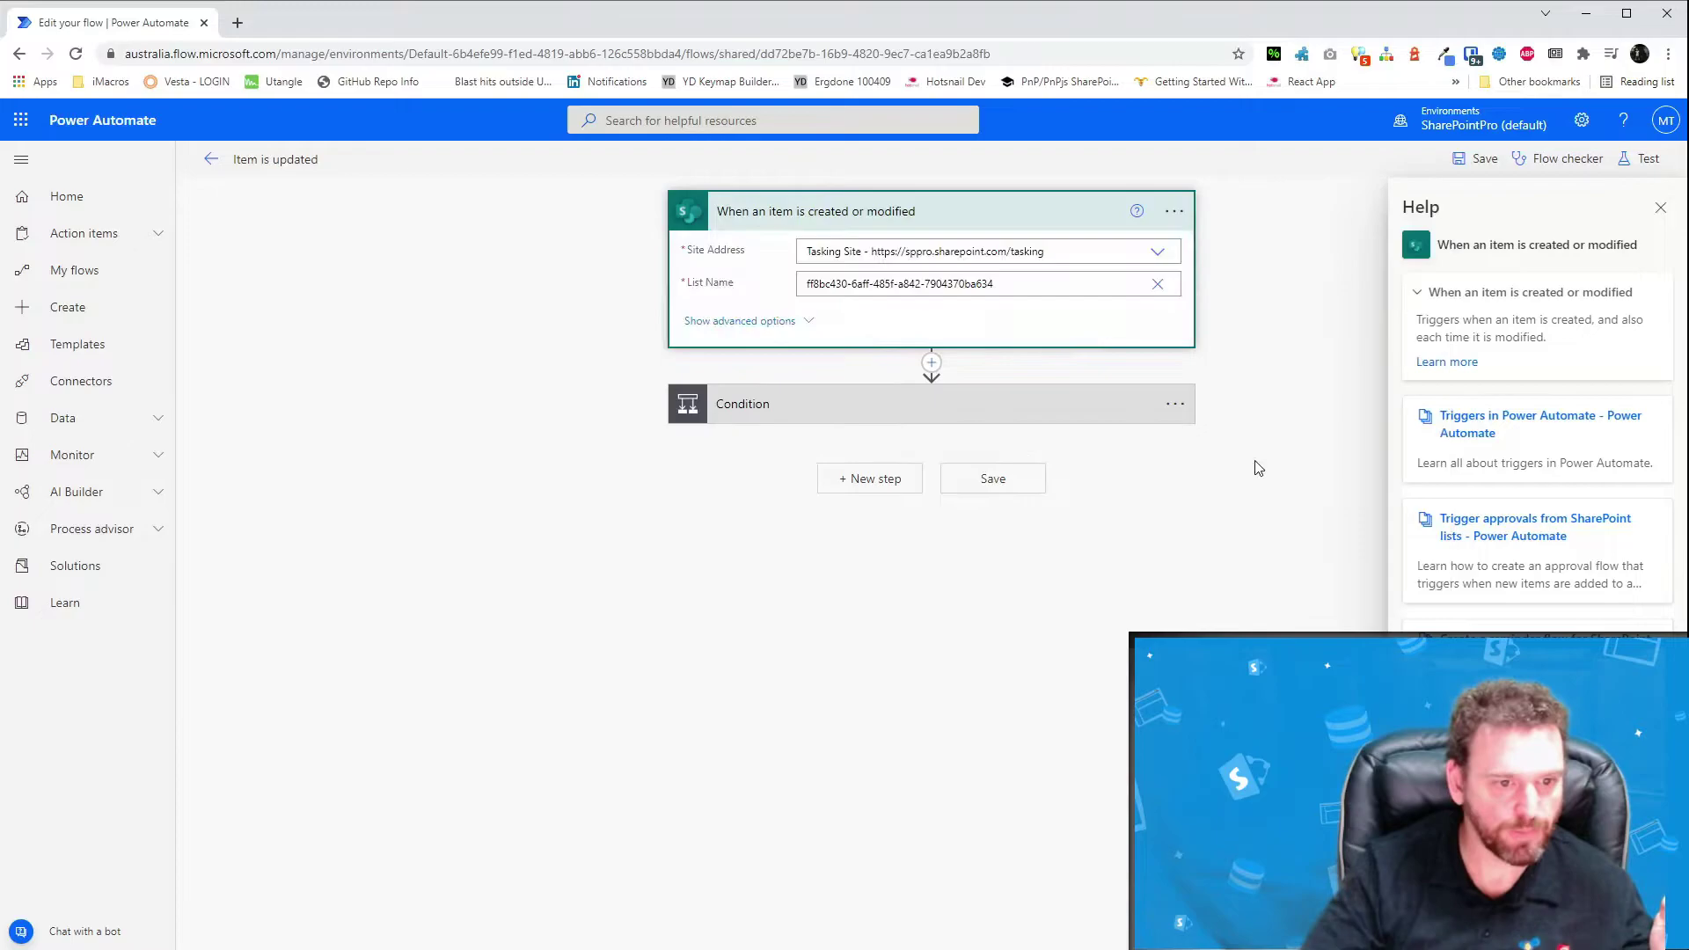
click(890, 413)
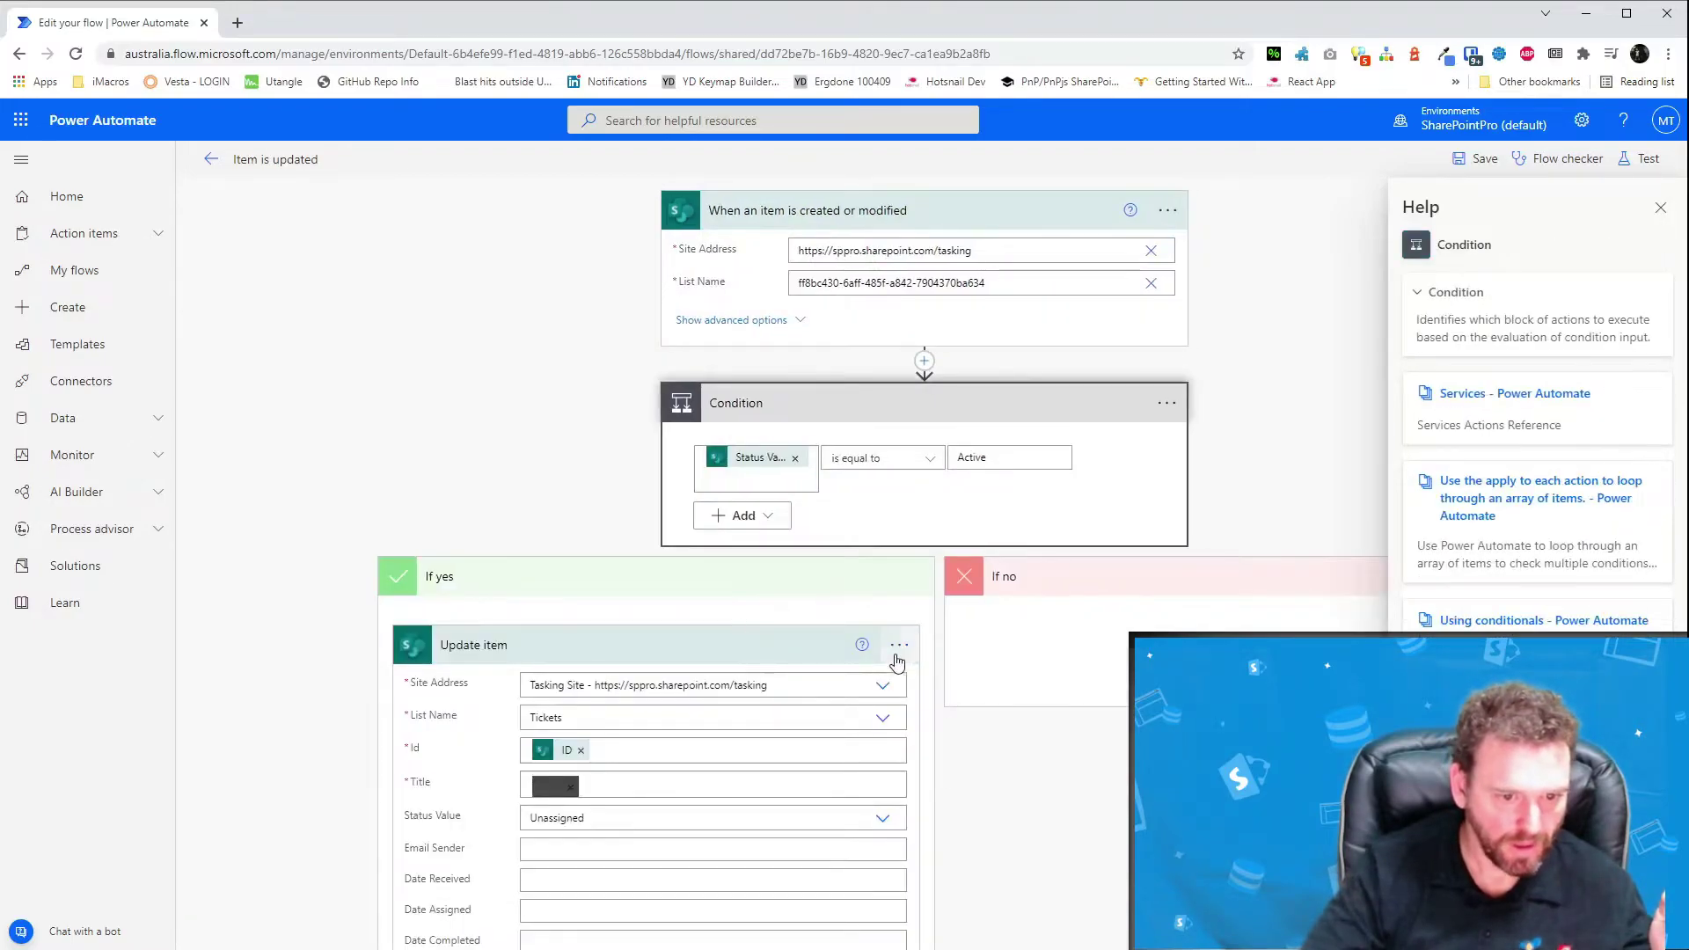
click(899, 644)
click(1037, 820)
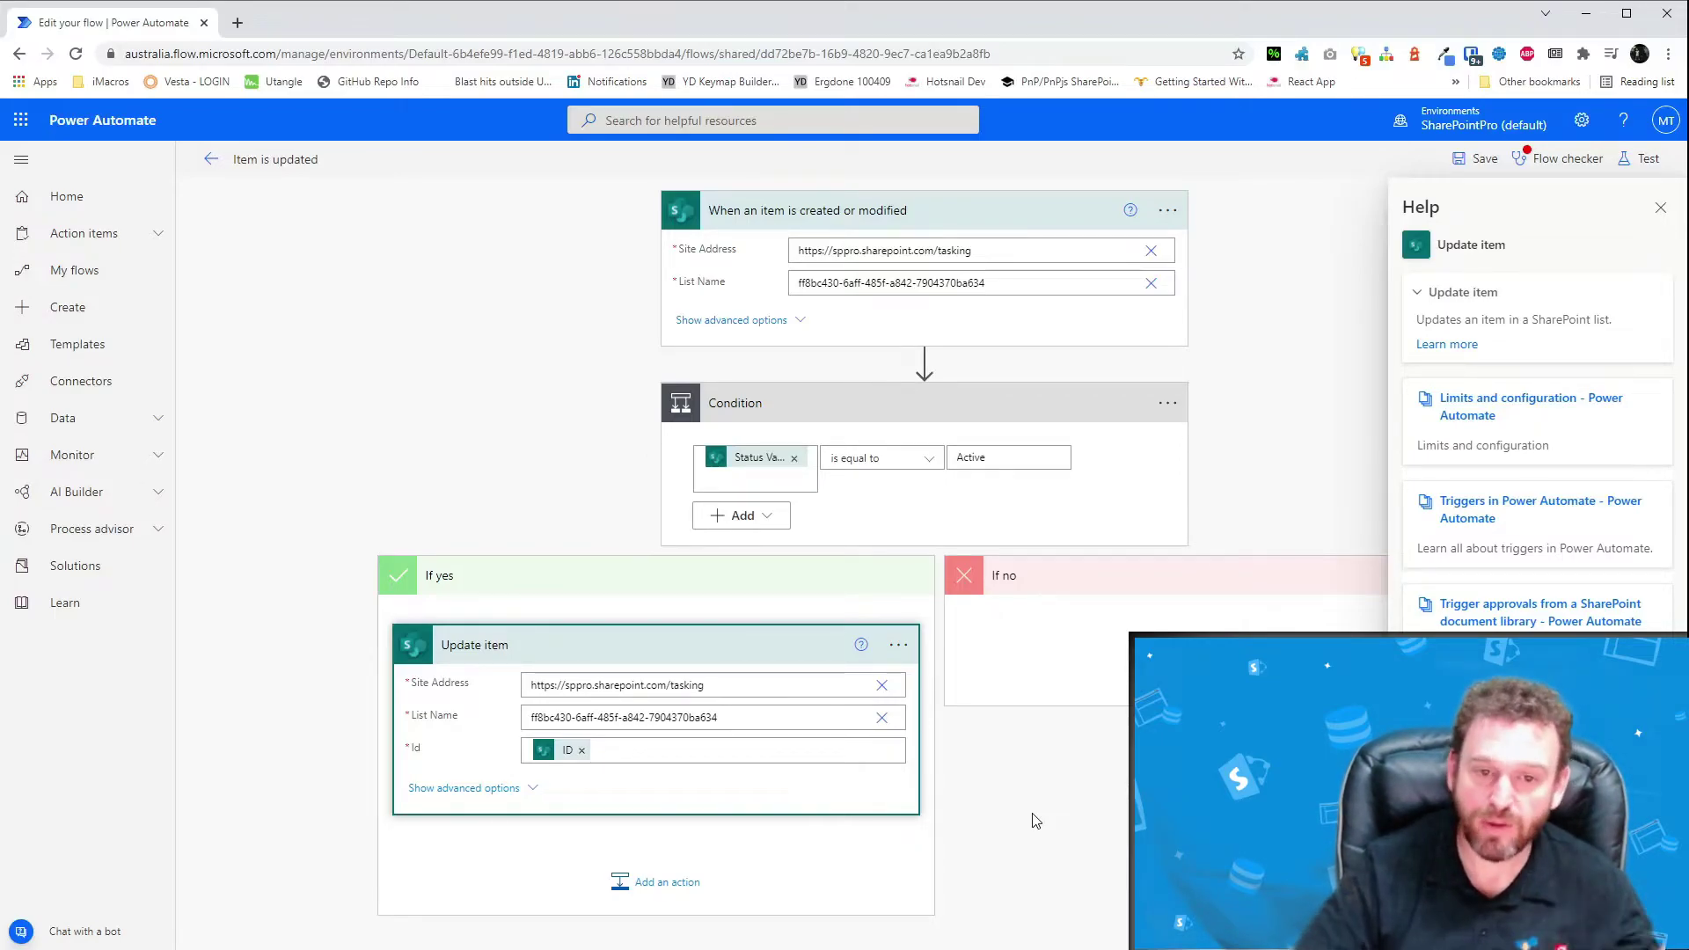
Add a trigger condition not(equals(Editor/Email…)) excluding the Powerautomate user's edits
click(1167, 214)
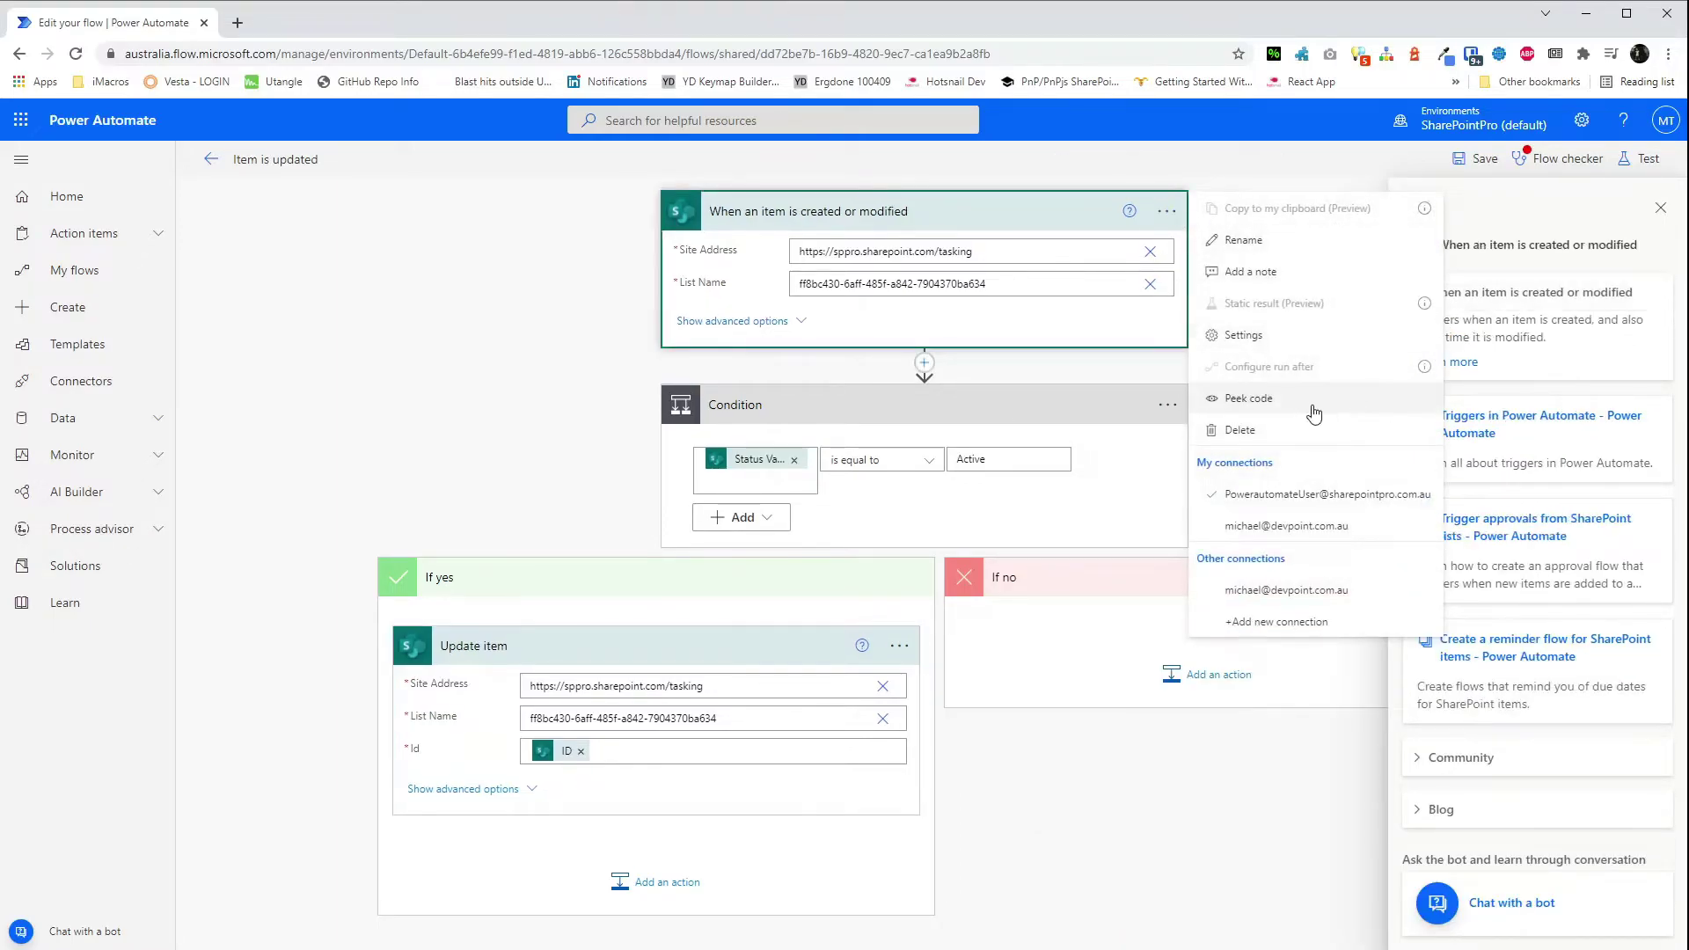
click(1285, 338)
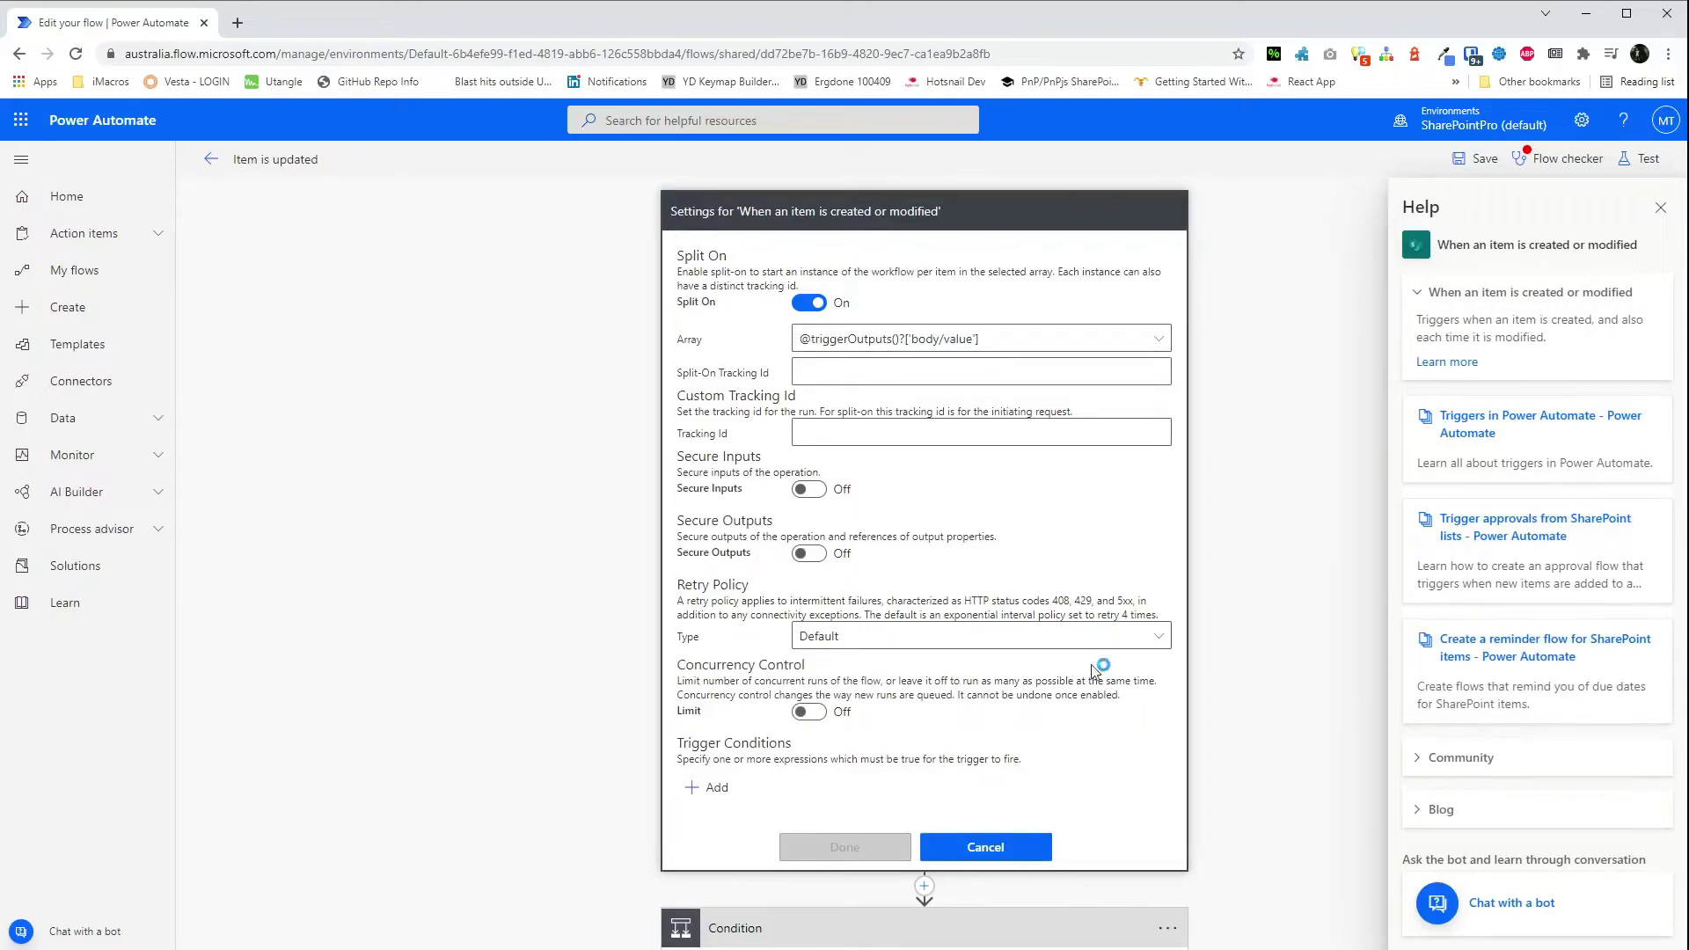
click(714, 789)
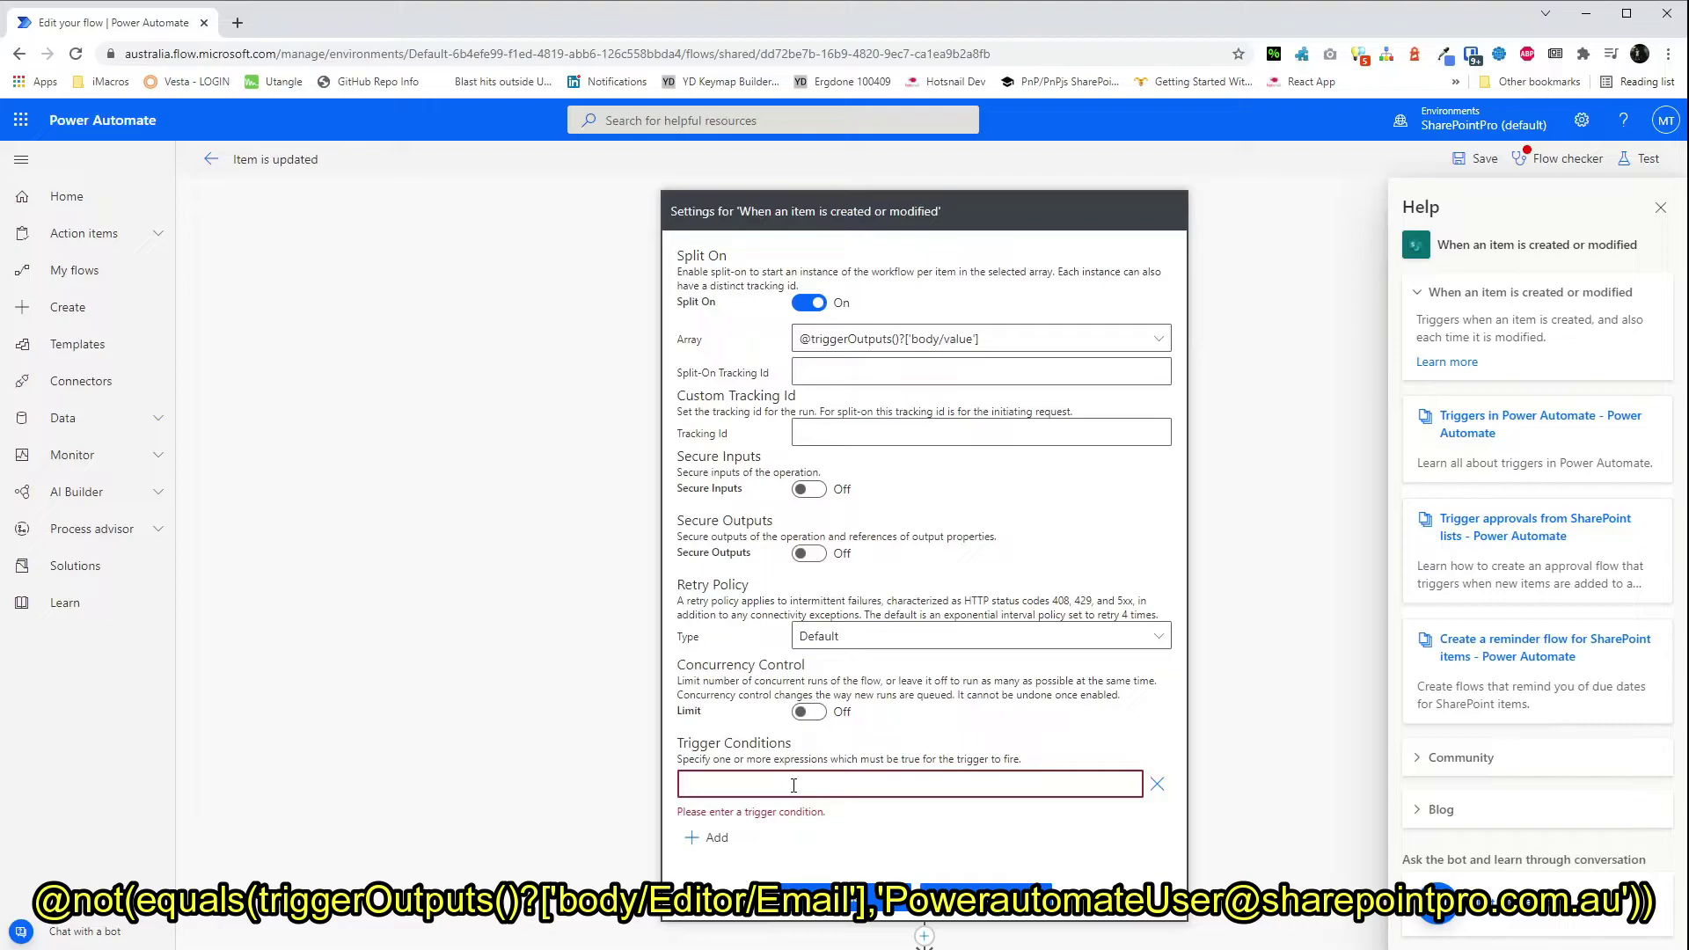
key(ctrl+v)
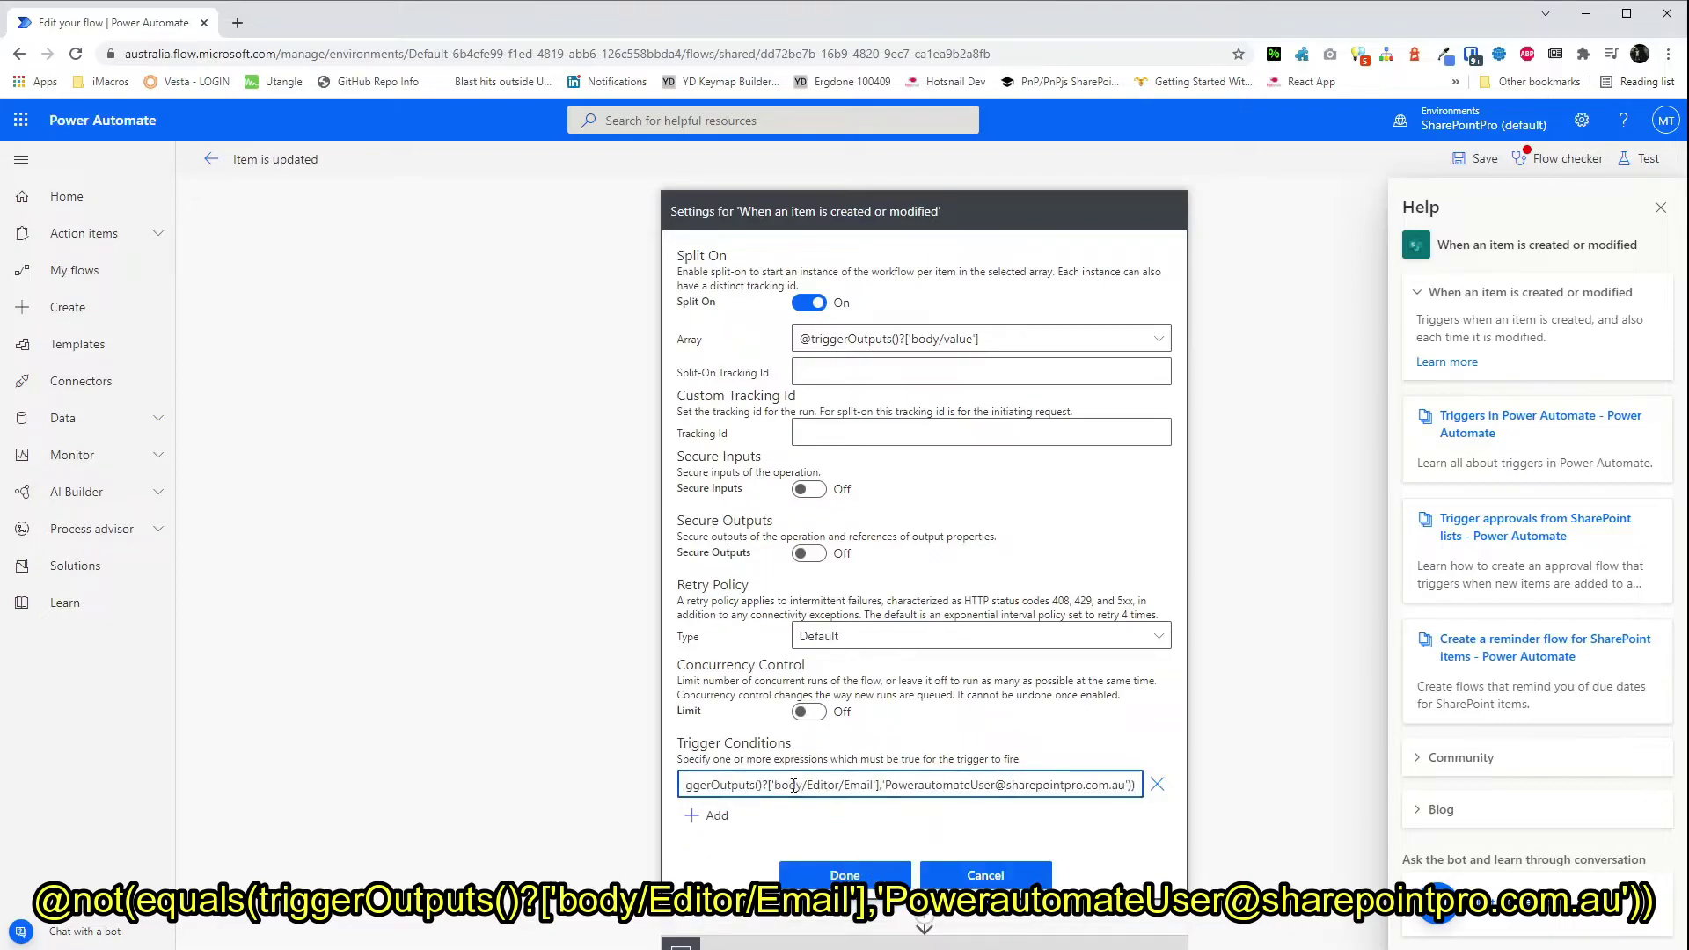
click(906, 872)
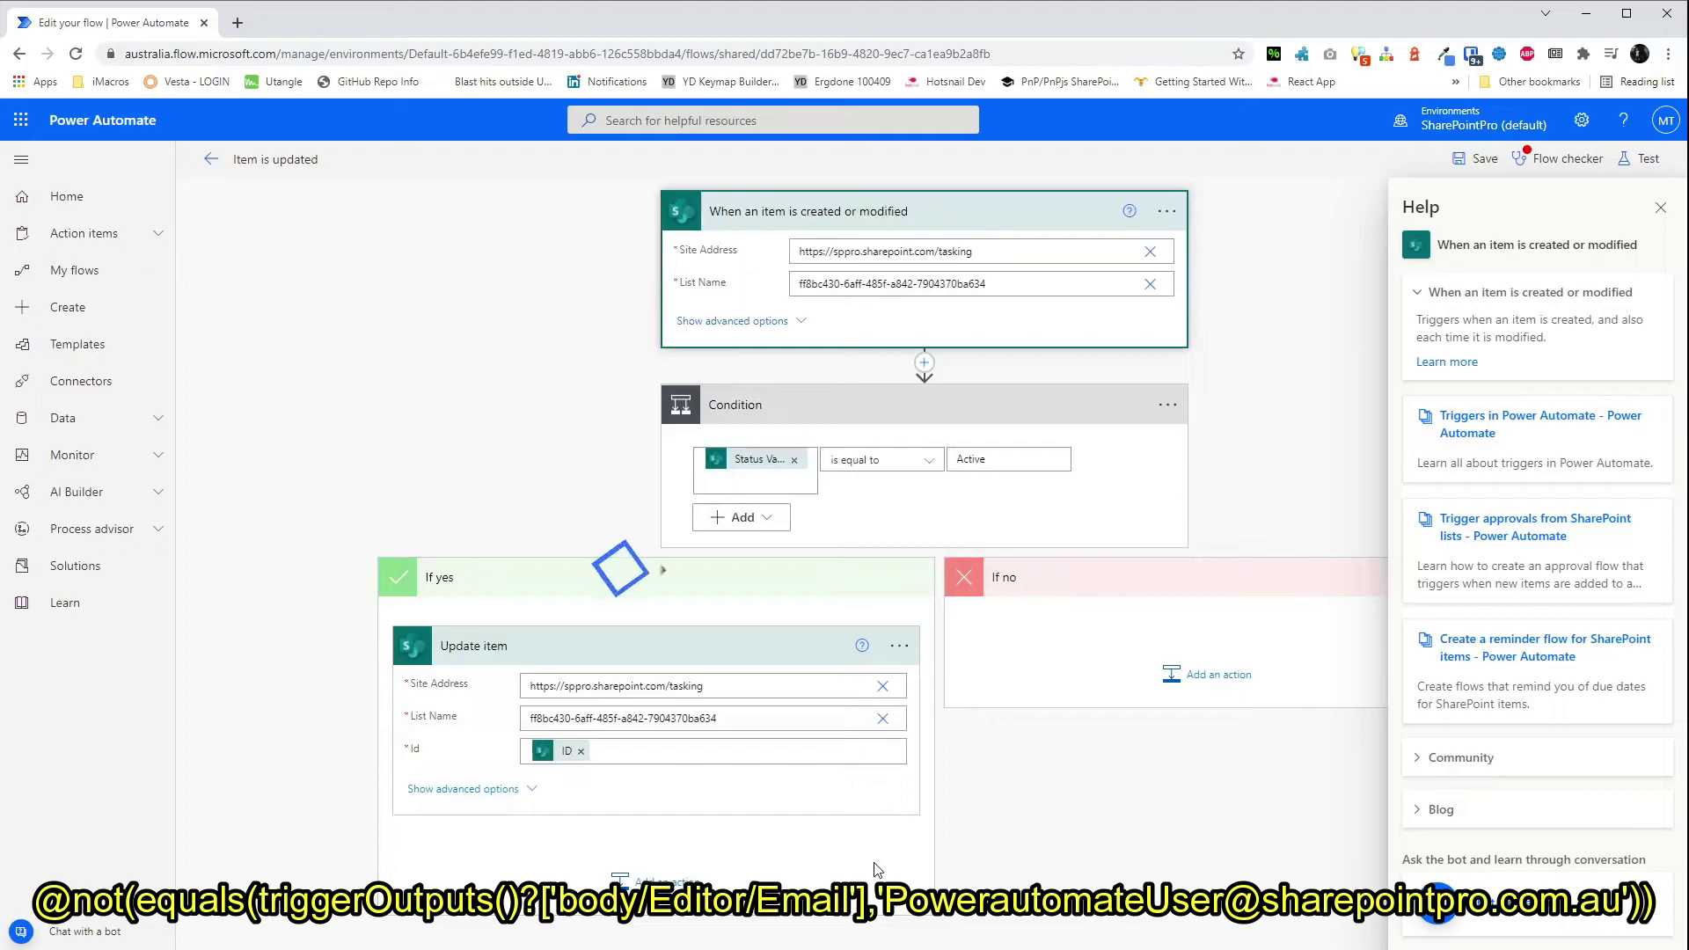